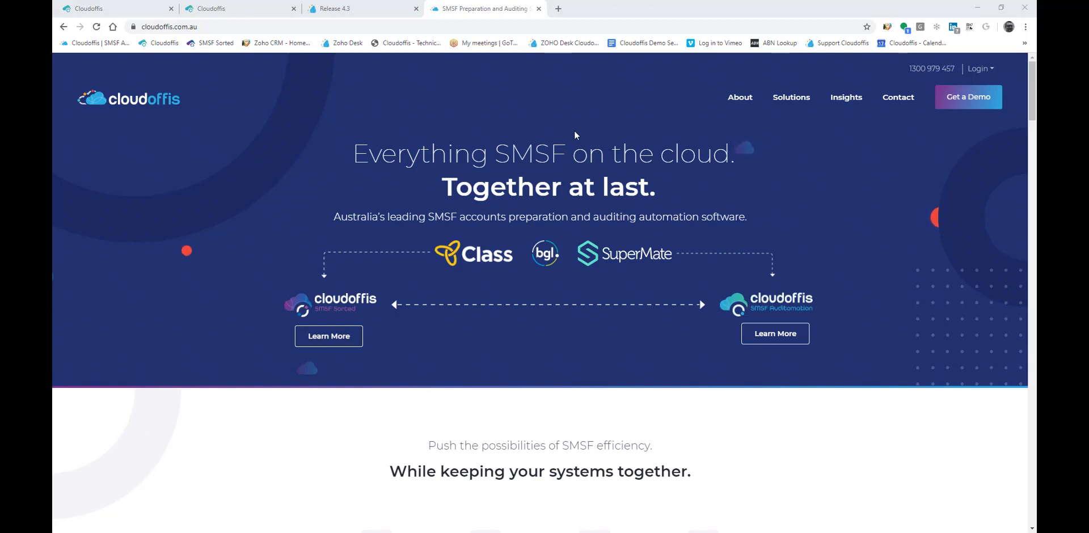
Show the website's login options including the Support Portal, and switch to the support portal's Release 4.3 page.
mouse_move(784, 97)
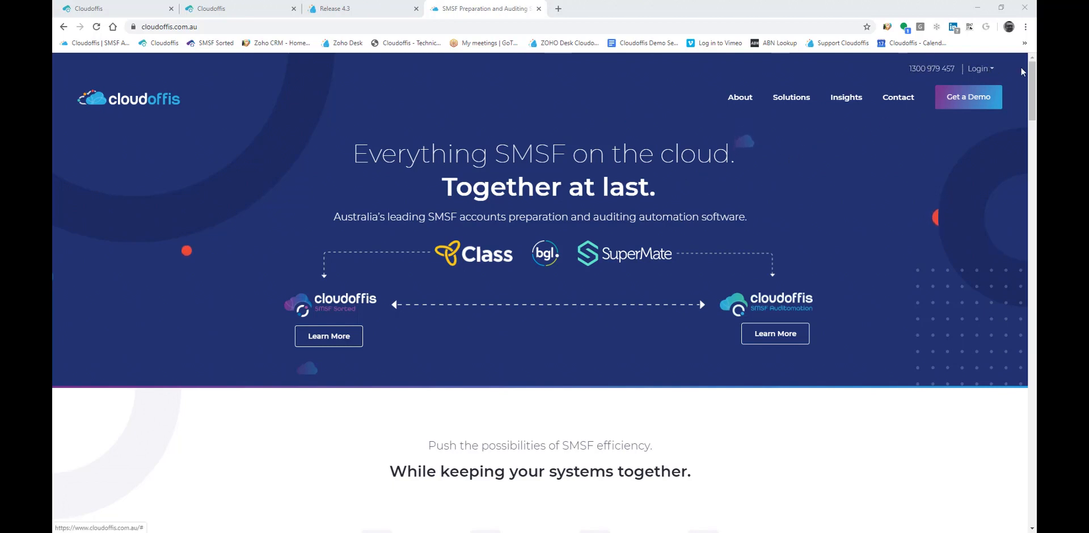
click(991, 74)
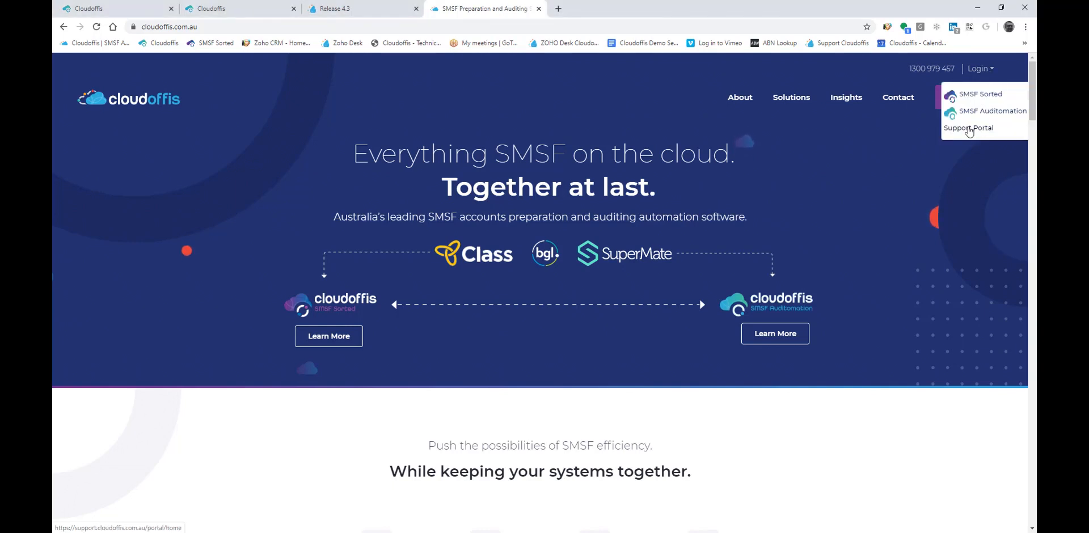
click(334, 8)
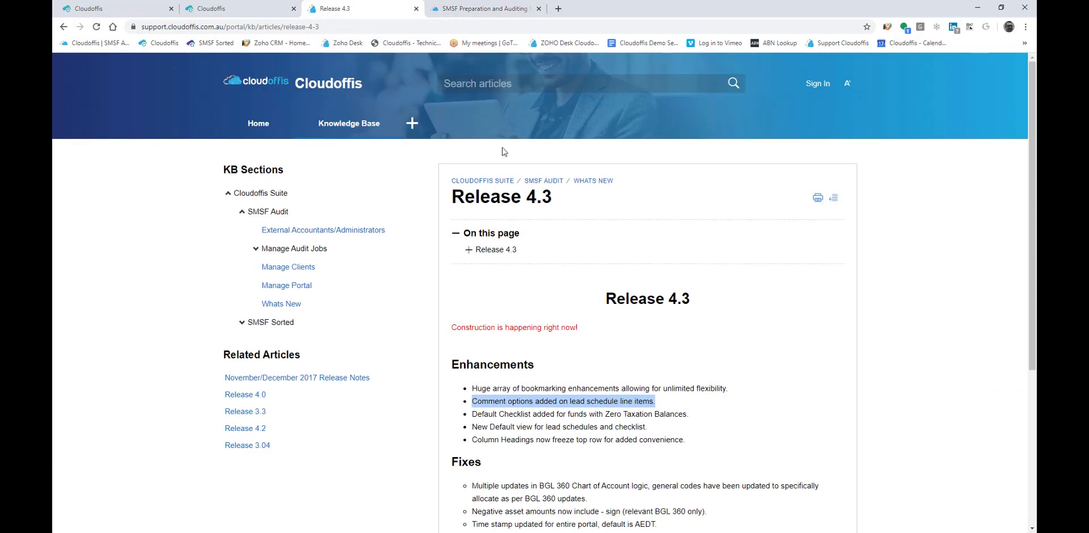
From the support portal home, go through the Knowledge Base to SMSF Audit's Whats New section and open the Release 4.3 article.
click(258, 123)
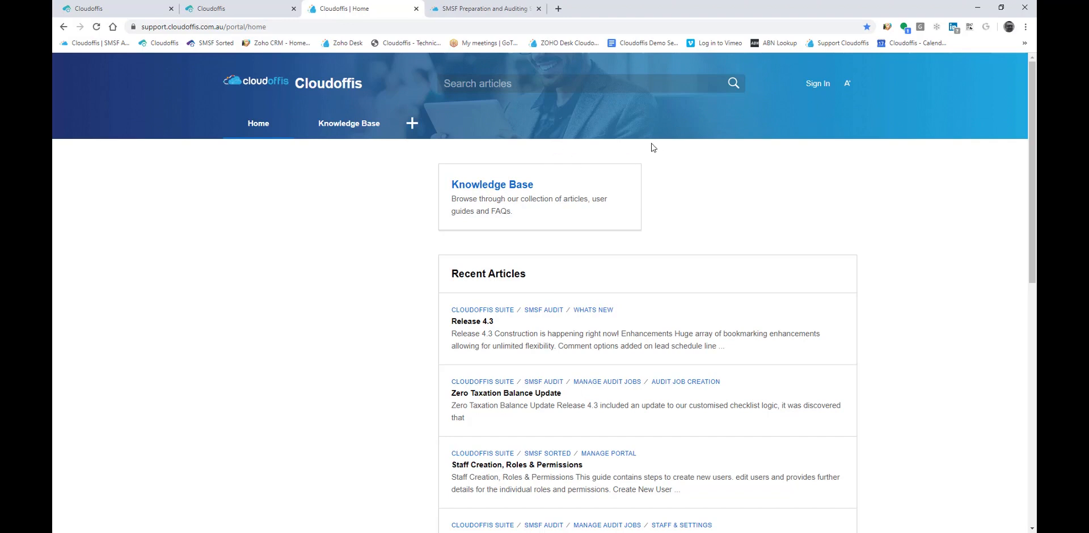
click(514, 189)
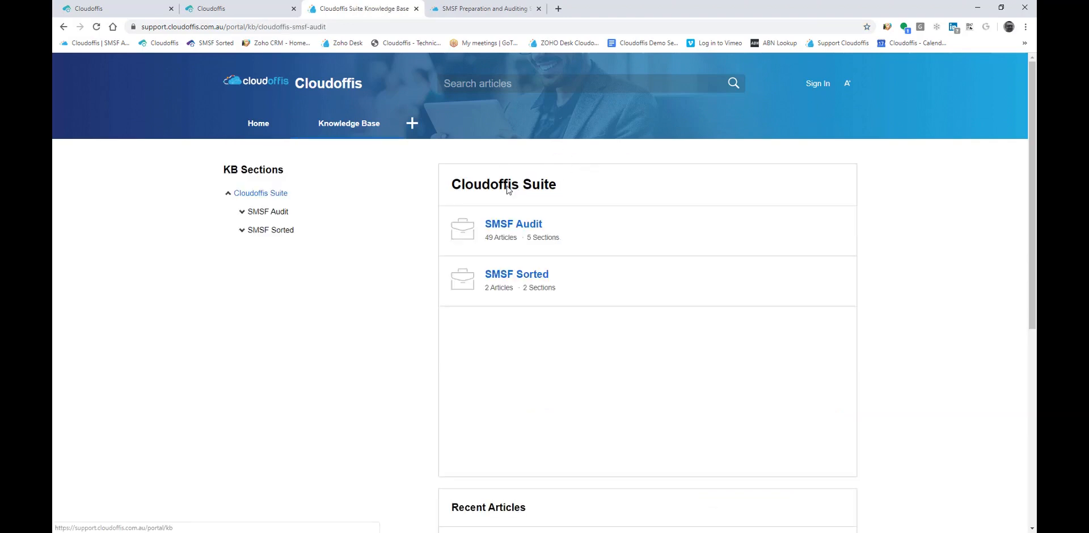
click(513, 226)
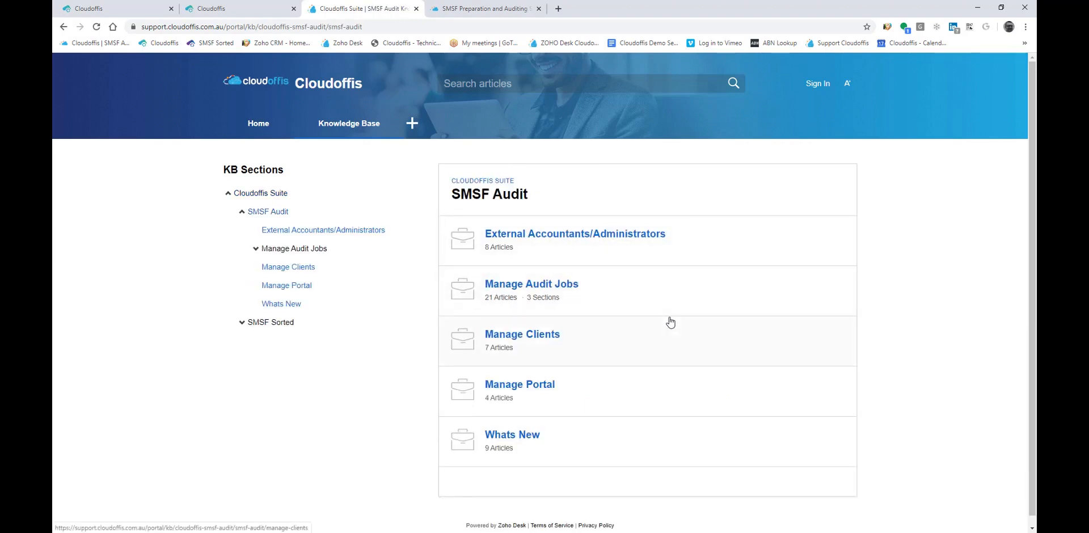
click(278, 305)
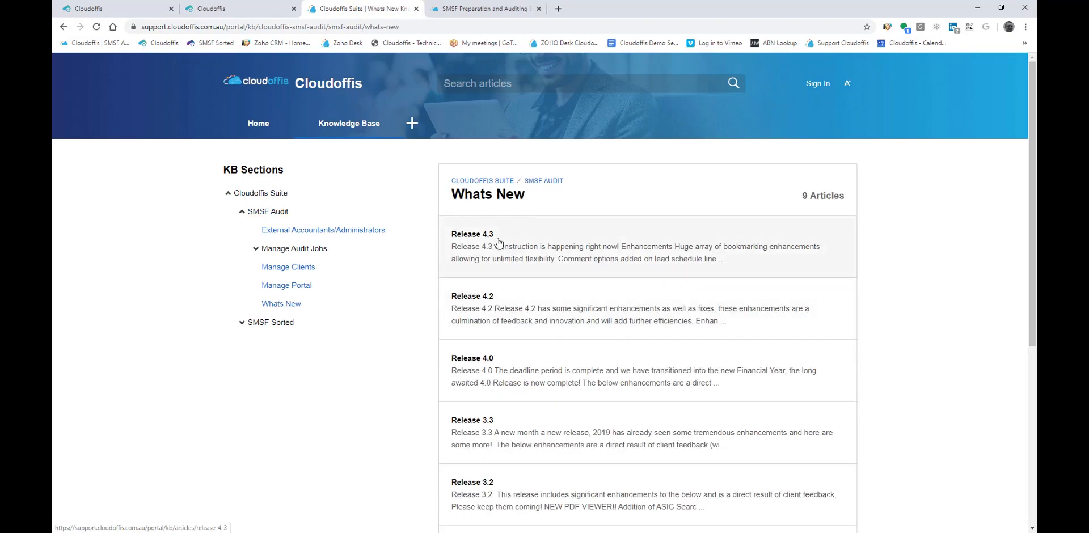
click(498, 243)
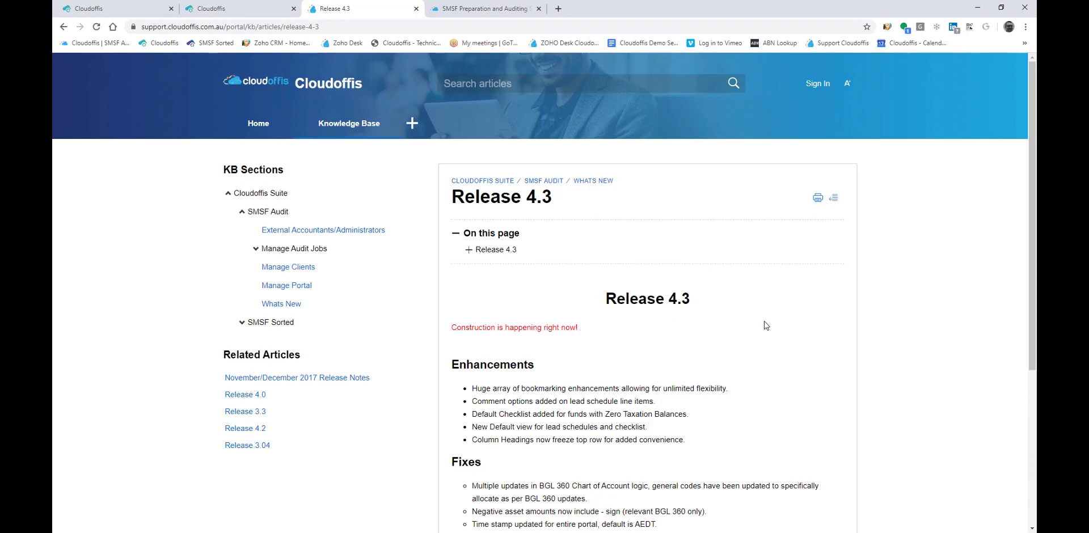
Read the Enhancements list, highlighting the lines on bookmarking enhancements and on comment options for lead schedule line items.
scroll(764, 321, down, 2)
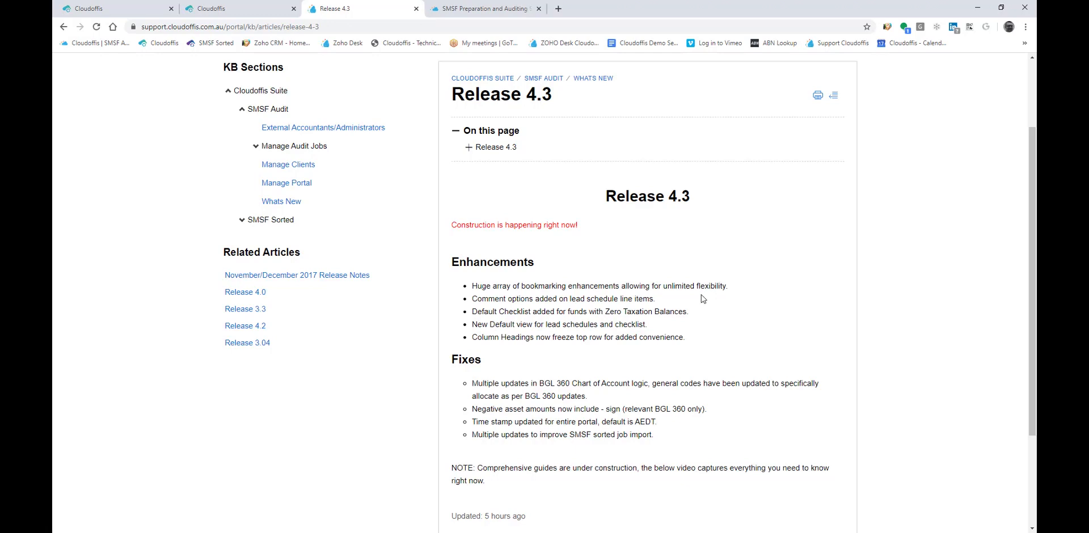
drag(732, 287, 474, 288)
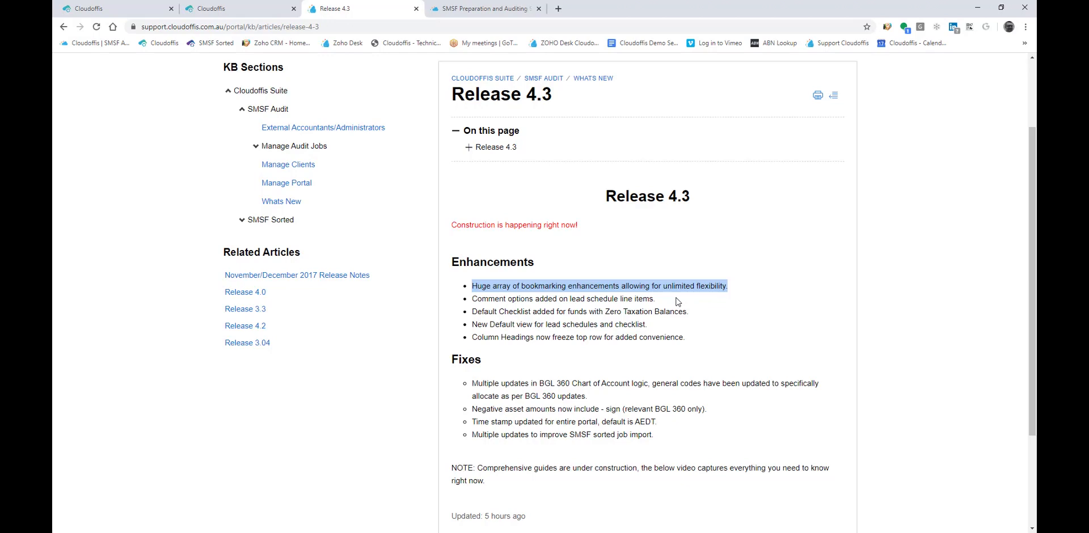
drag(677, 302, 468, 305)
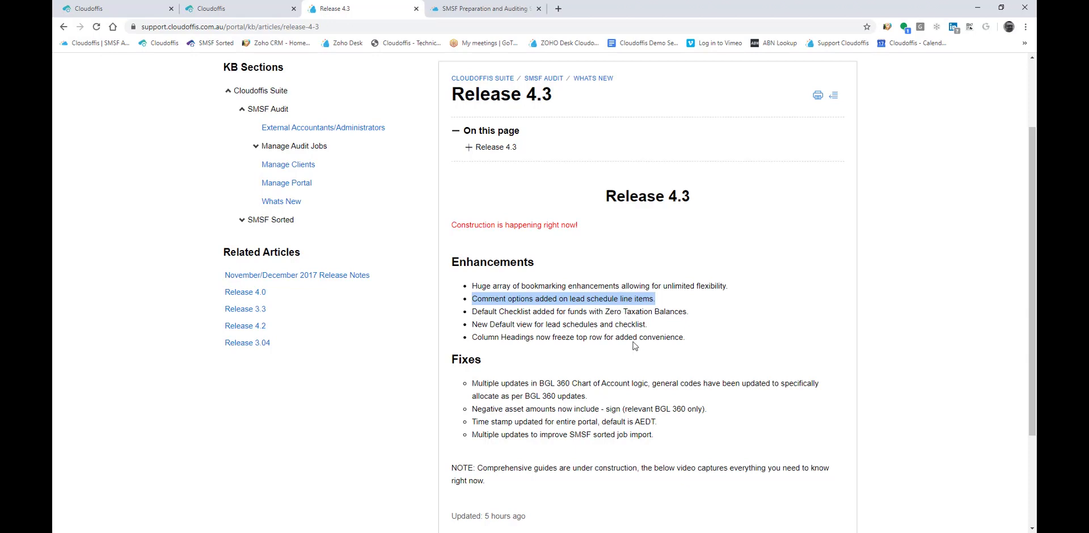
Switch to the Class Demo Fund 2 audit job, expand Cash at bank and untag the Macquarie Cash Management Account's bookmarked document.
click(116, 8)
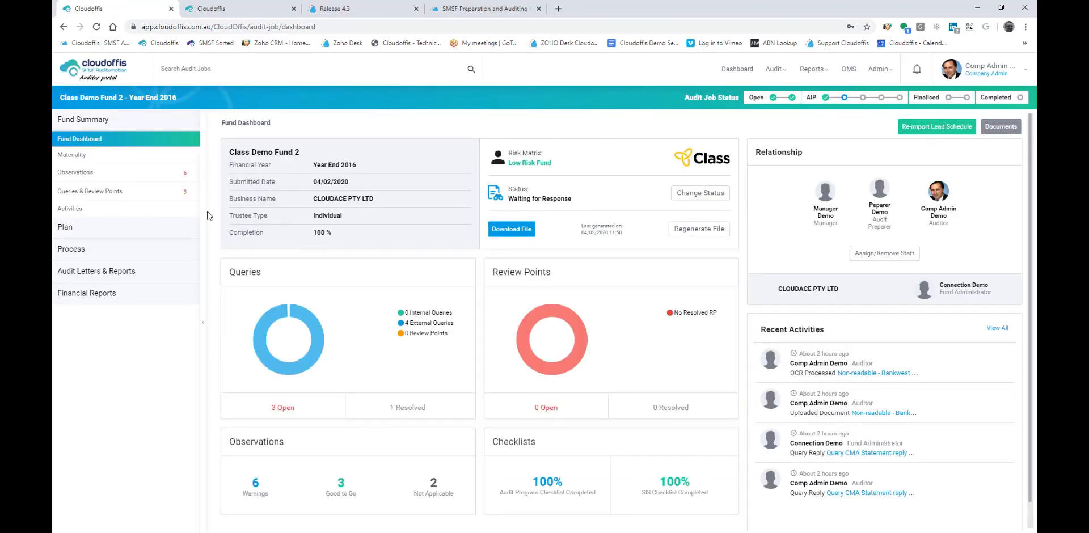
click(73, 250)
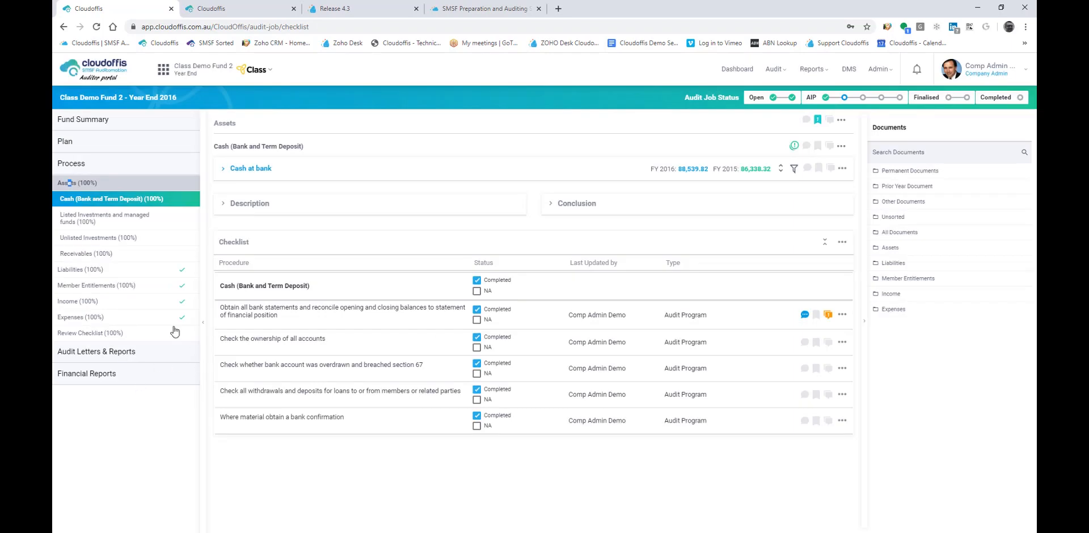
click(224, 169)
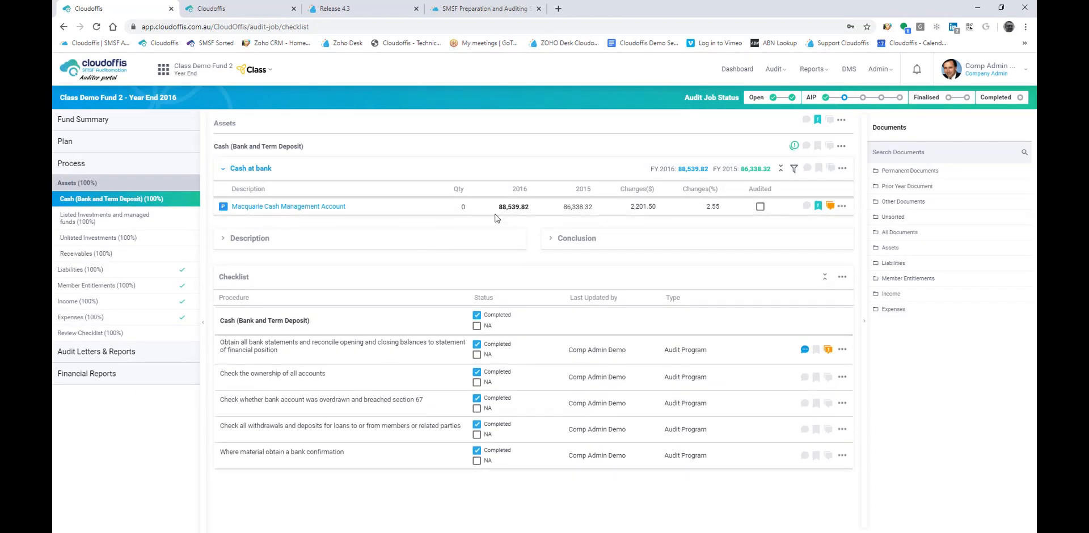
click(818, 205)
click(818, 222)
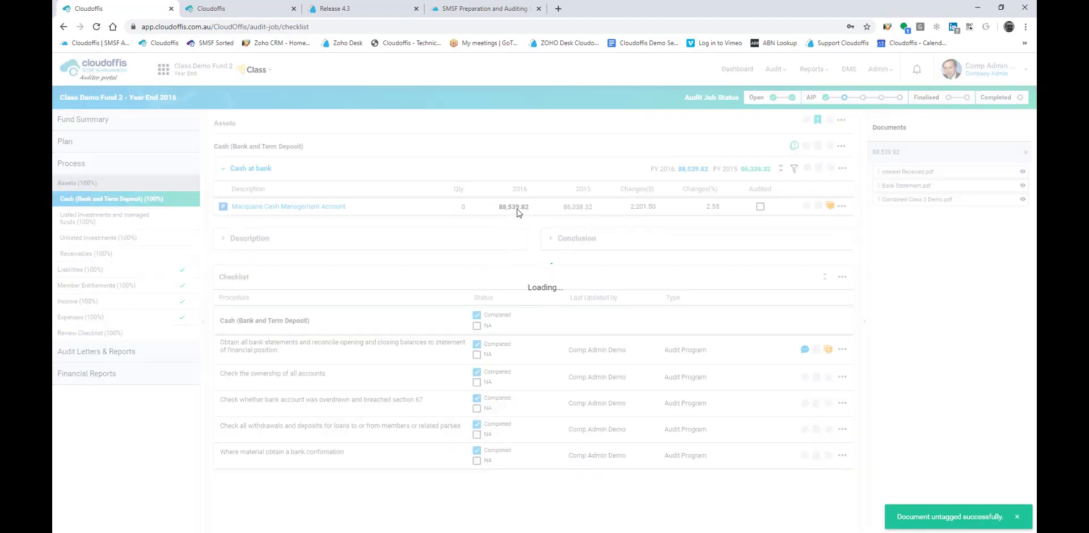
Open Combined Class 2 Demo.pdf, bookmark the 88,539.82 balance on page 2 for the Macquarie account, and close the document.
click(918, 201)
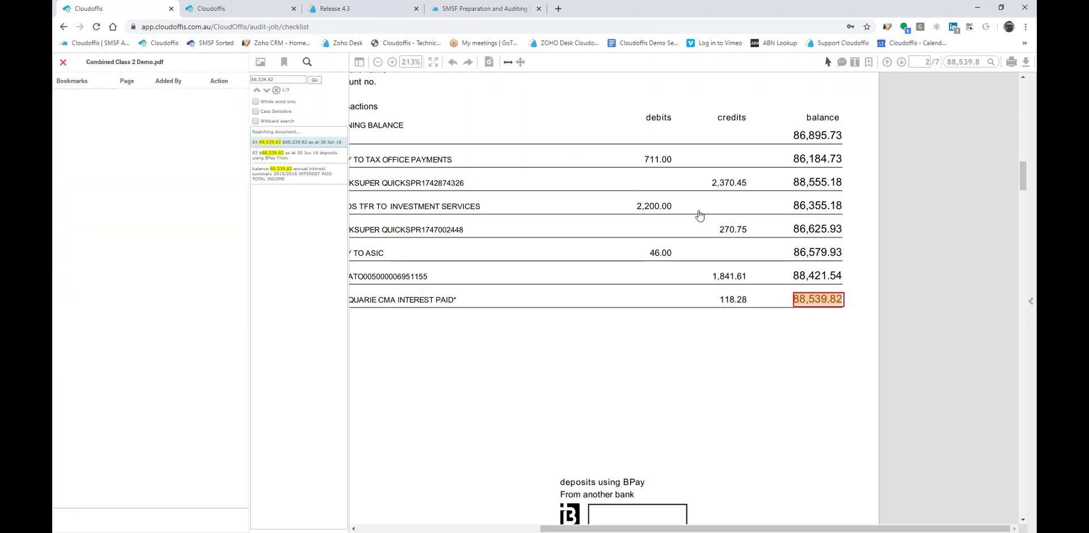
click(521, 62)
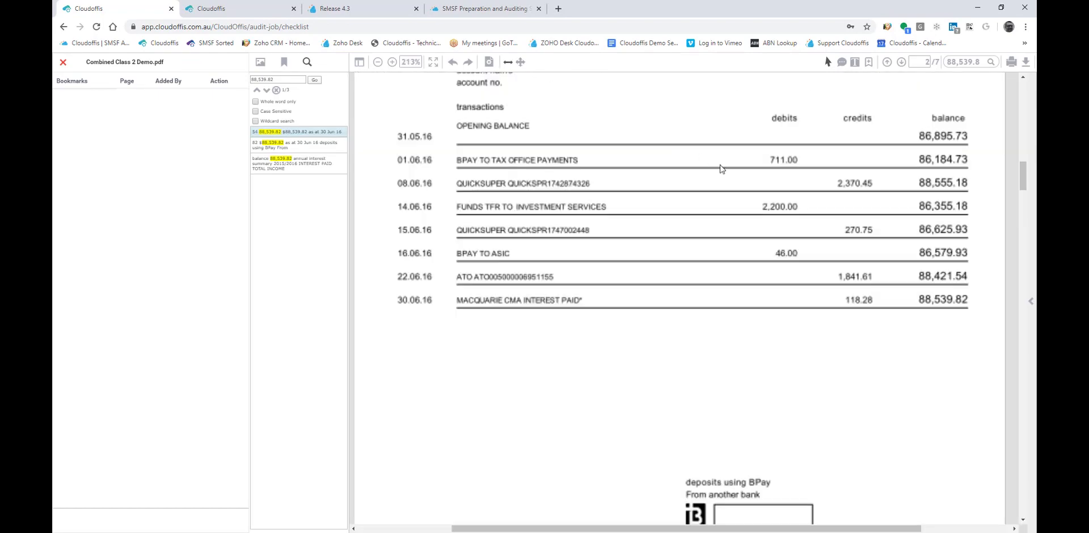
click(868, 62)
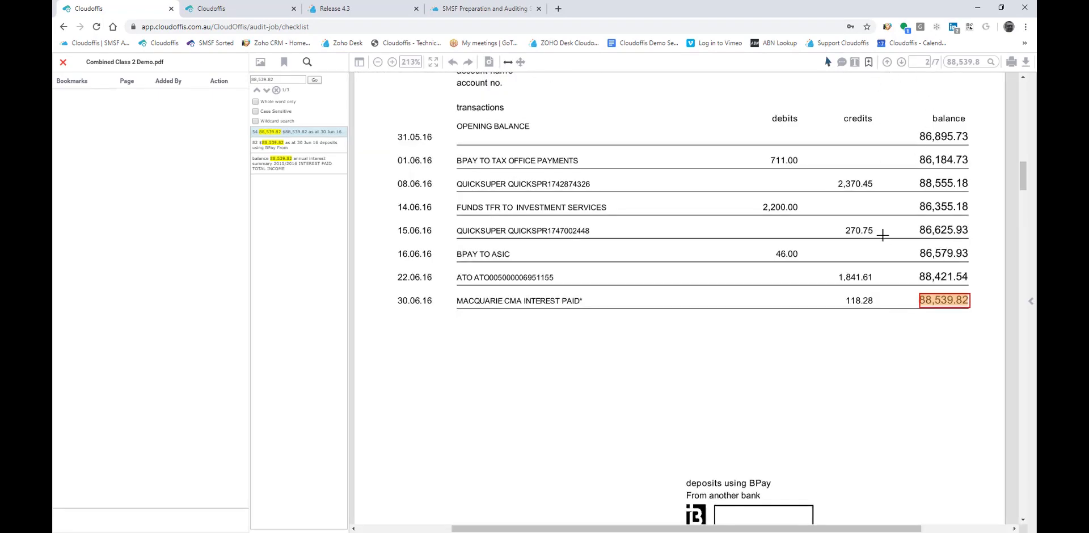
click(884, 262)
click(616, 308)
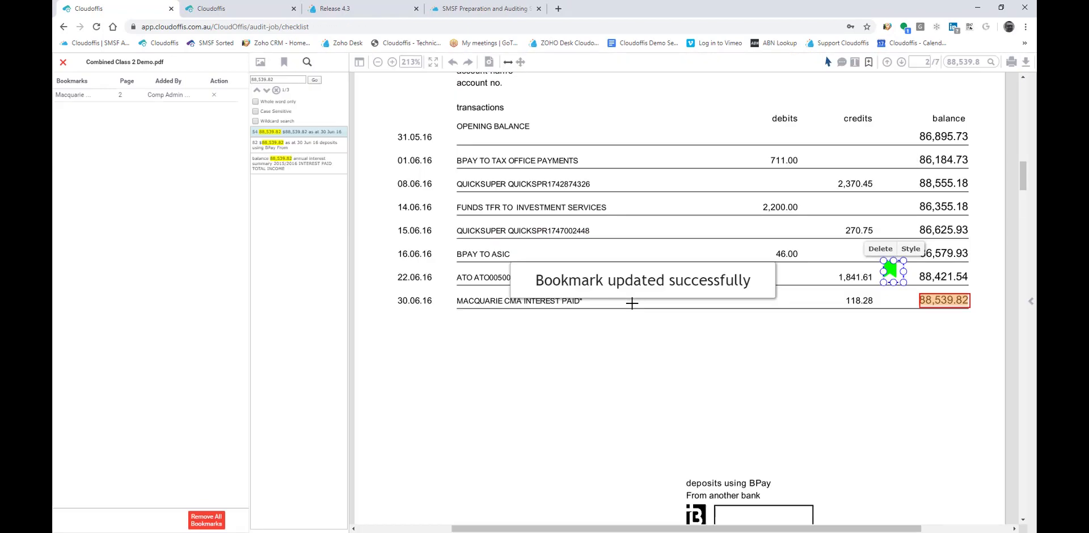
click(63, 62)
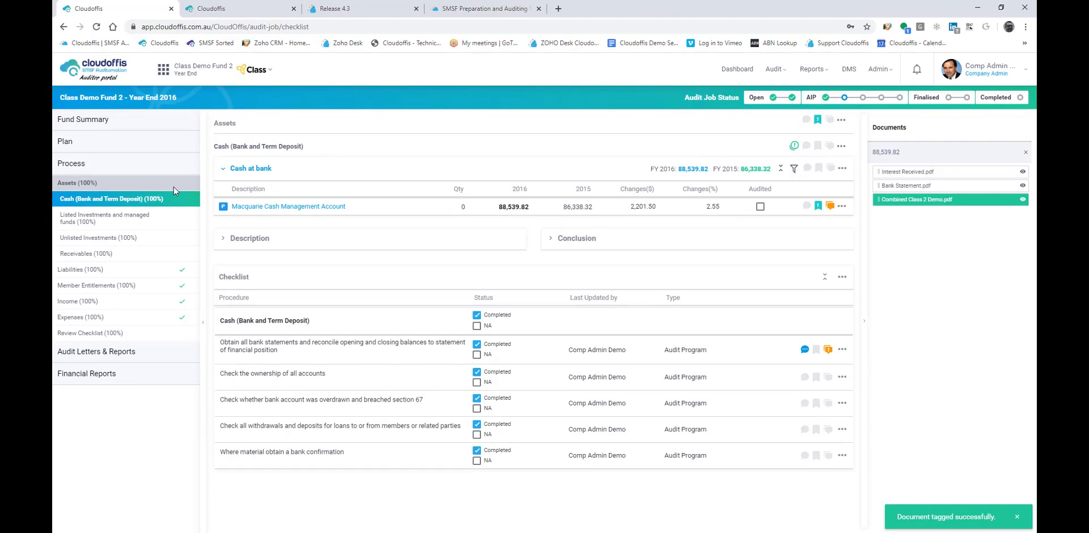
Expand Shares in listed companies, search documents for Australia And New Zealand Banking Group Limited's quantity of 700, and open Portfolio Valuation.pdf.
click(121, 220)
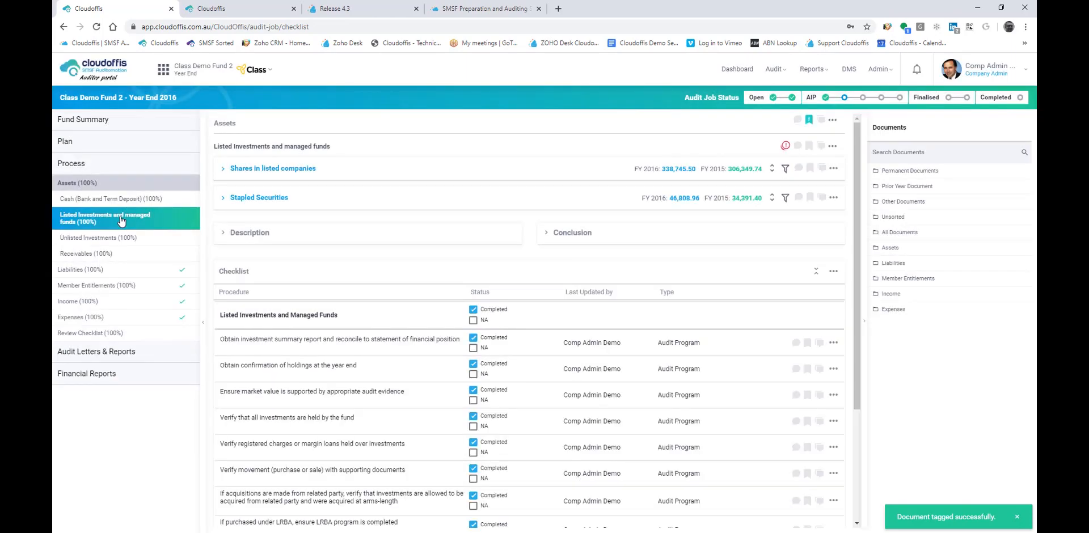
click(230, 170)
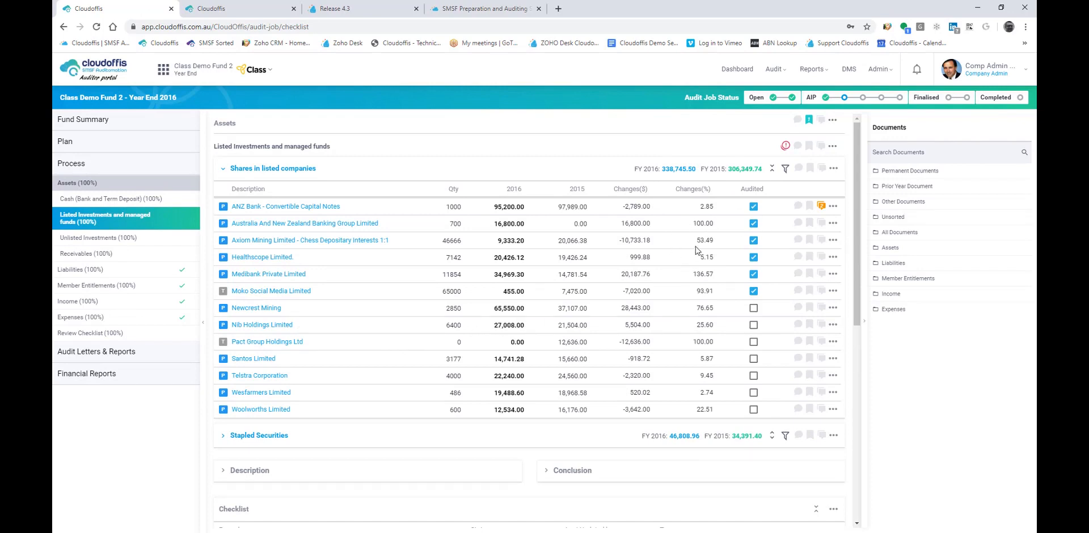
click(459, 225)
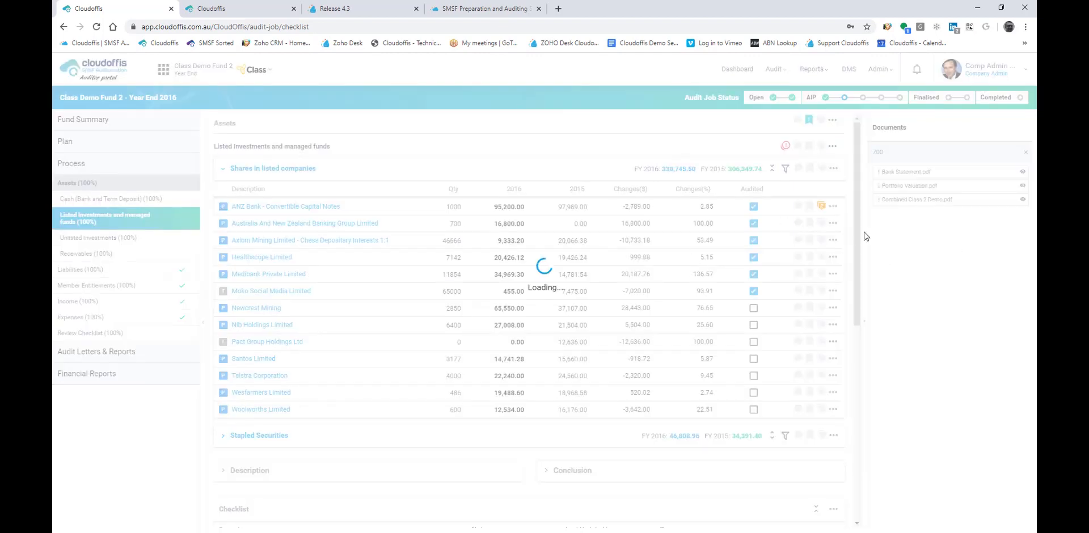
click(919, 192)
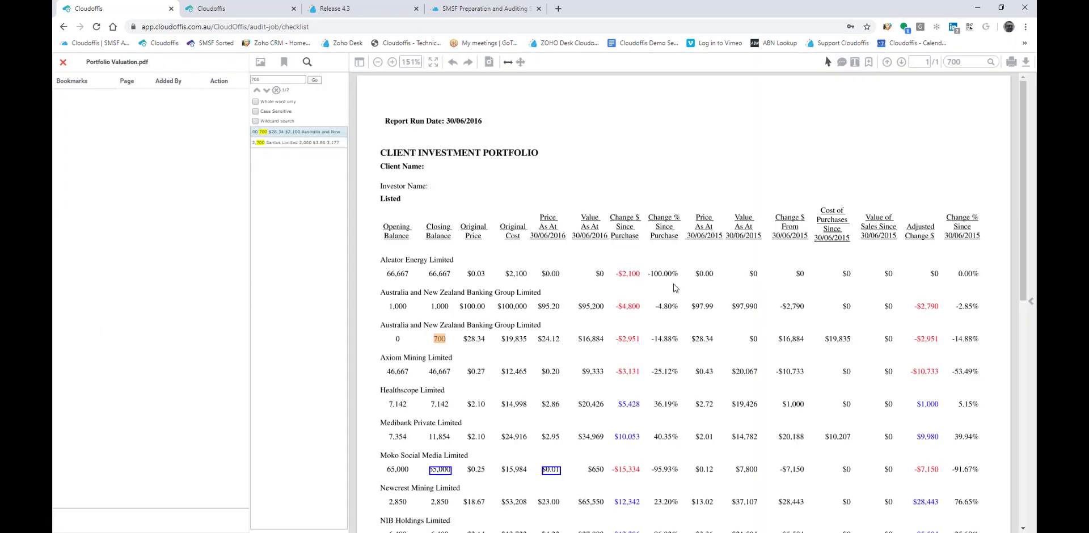
Bookmark the 700 closing balance of Australia and New Zealand Banking Group Limited in Portfolio Valuation.pdf and close the document.
click(868, 63)
click(493, 346)
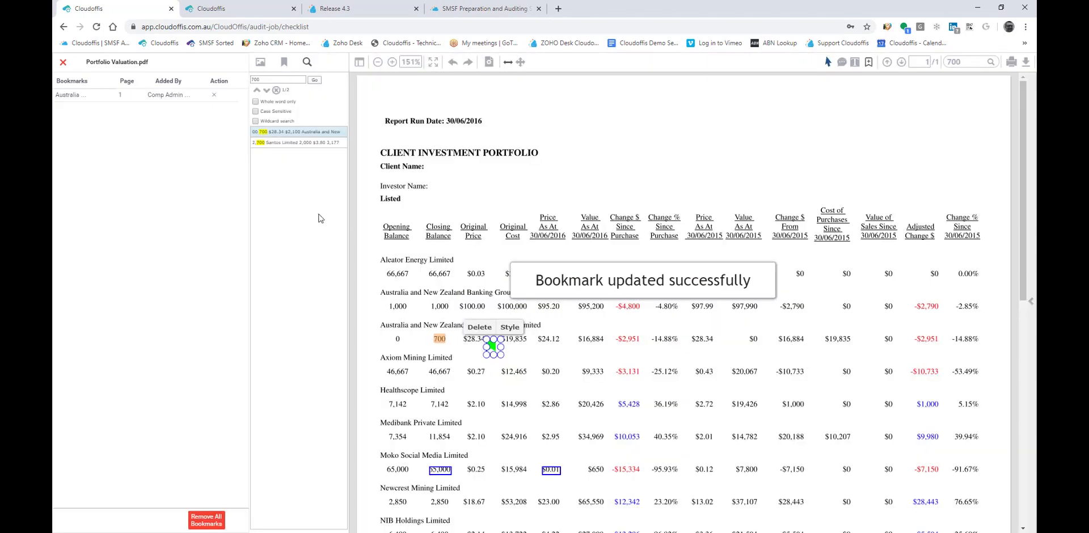
click(611, 307)
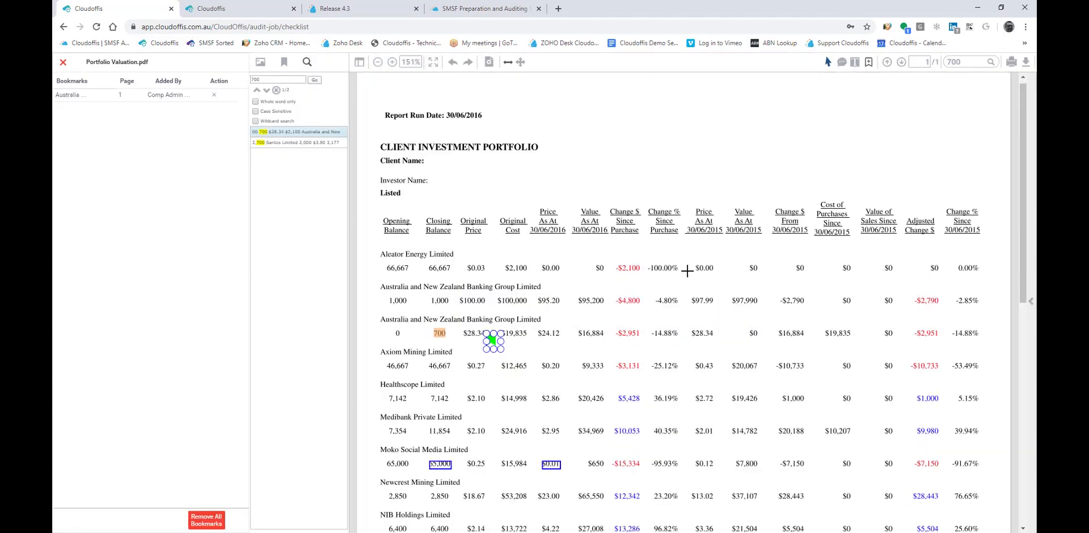
scroll(687, 269, down, 4)
scroll(687, 270, up, 3)
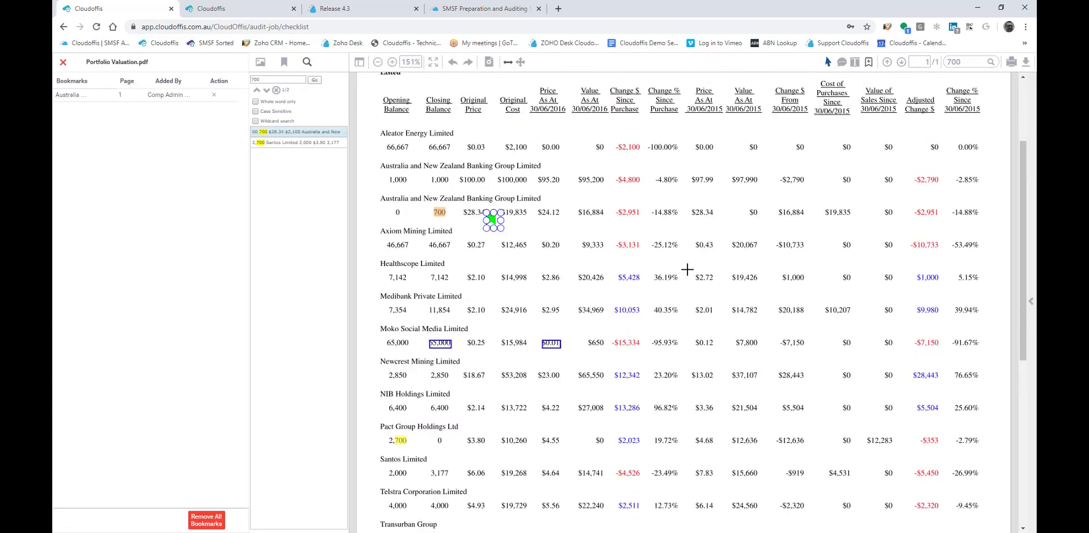
scroll(687, 270, down, 3)
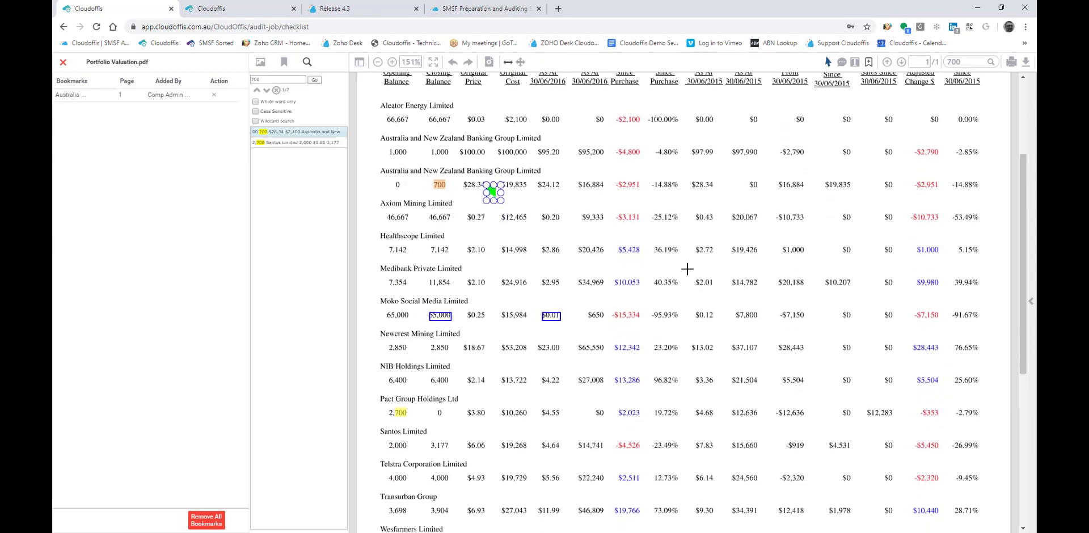
scroll(687, 269, down, 3)
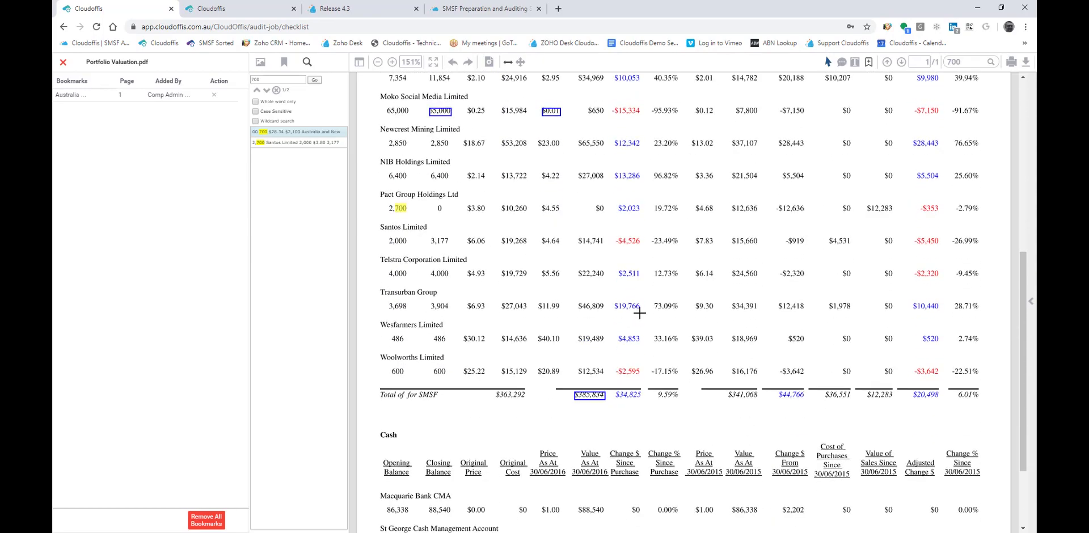
scroll(638, 315, up, 6)
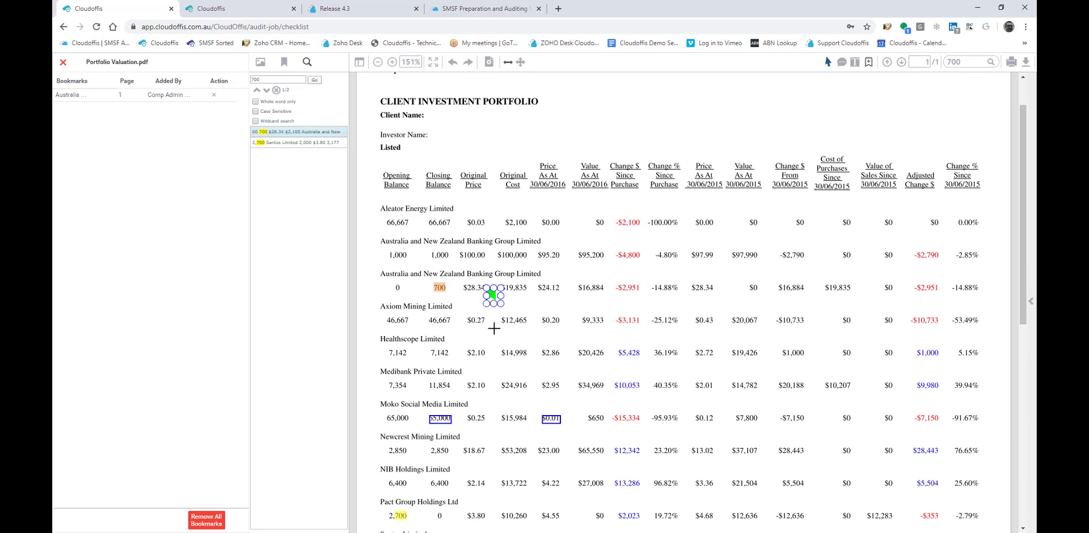
click(63, 62)
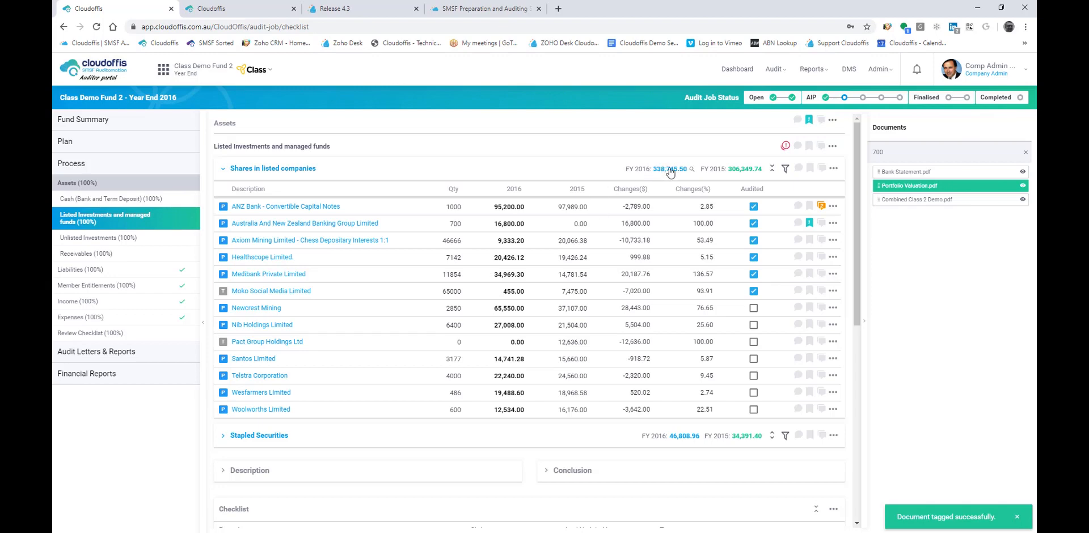
Search documents for the FY 2016 shares total 338,745.50, clear the search, and tag Portfolio Valuation.pdf from All Documents to Shares in listed companies.
click(693, 169)
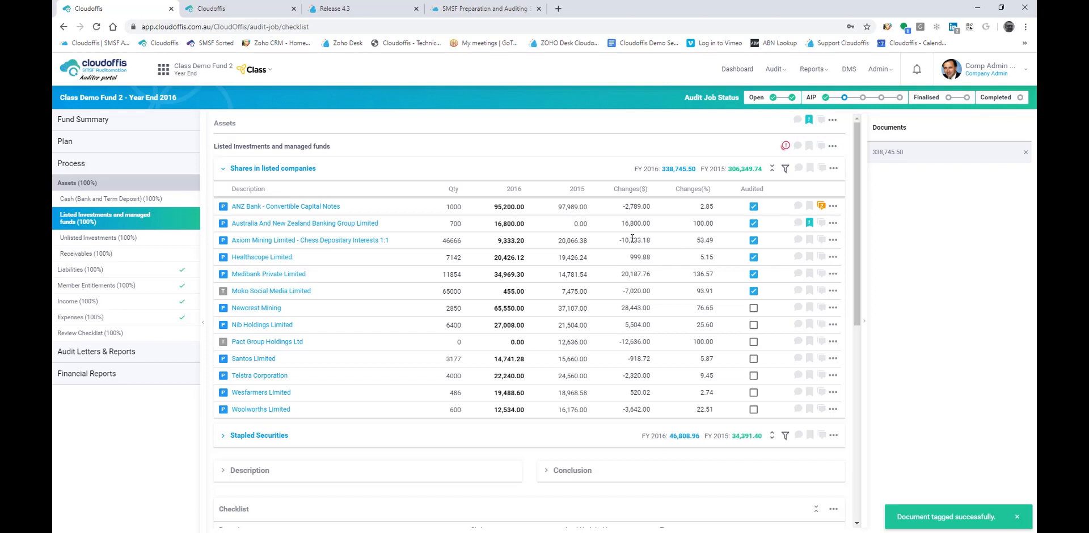
click(1025, 152)
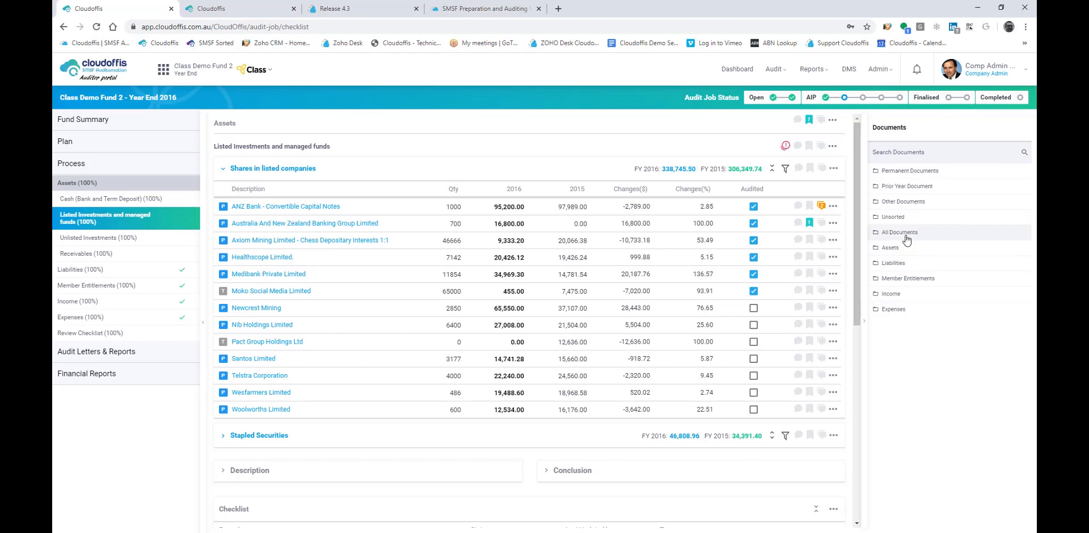
click(904, 237)
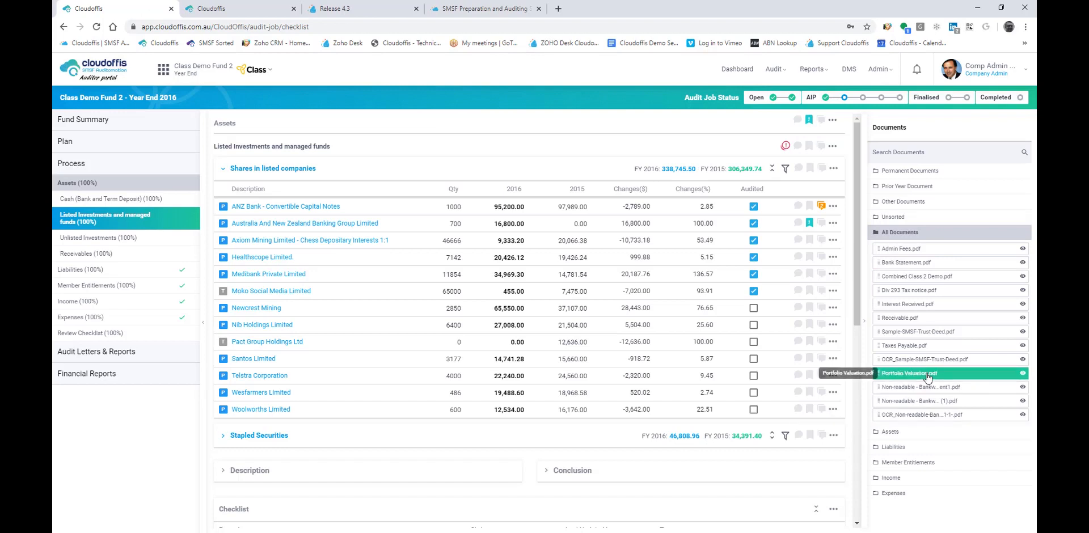
drag(940, 377, 605, 171)
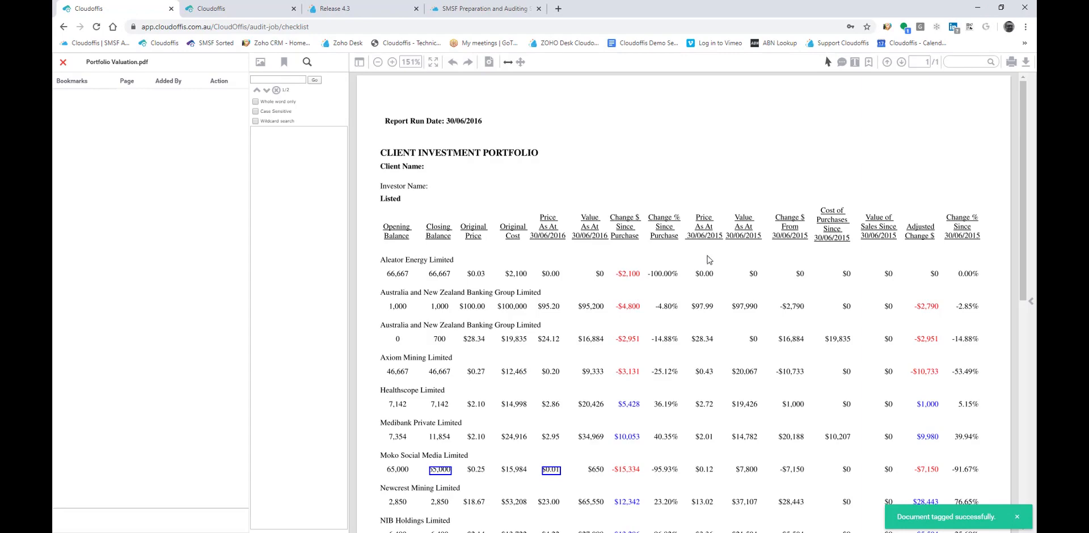
Place a bookmark for Shares in listed companies near the Client Investment Portfolio heading of Portfolio Valuation.pdf and save it.
click(870, 62)
click(621, 167)
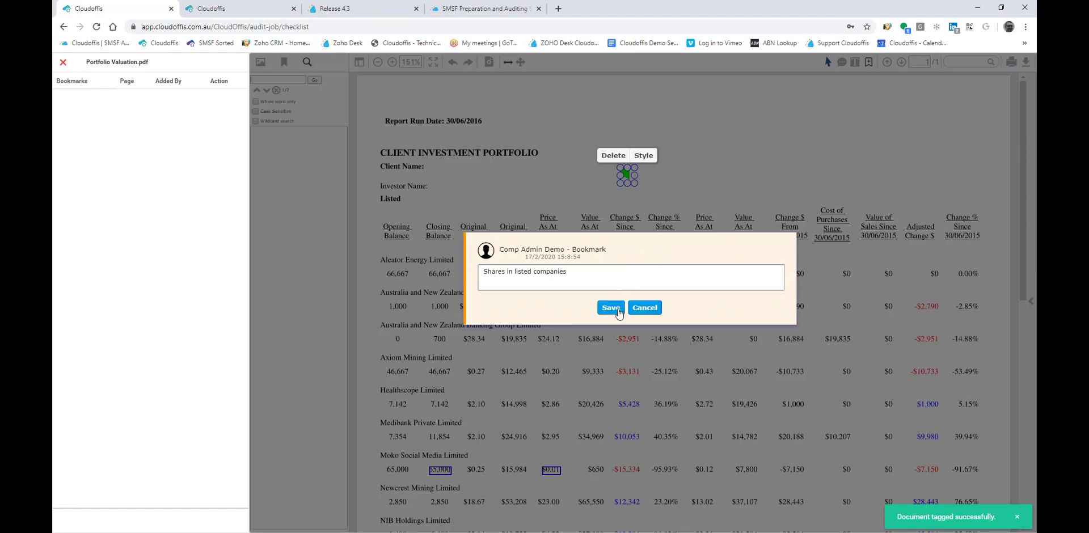
click(611, 308)
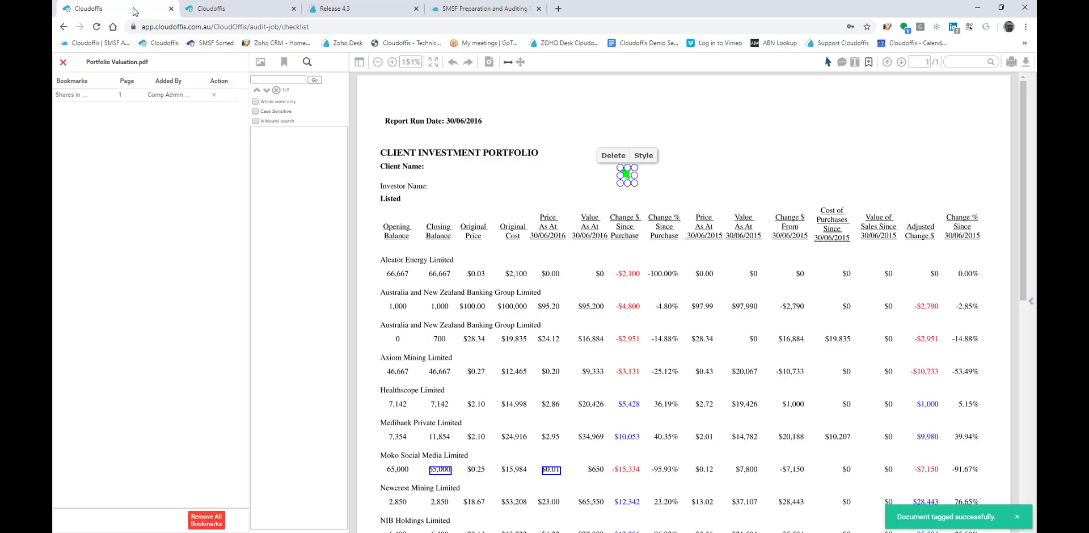
Duplicate the audit job's browser tab and expand Shares in listed companies in the copy.
right_click(134, 12)
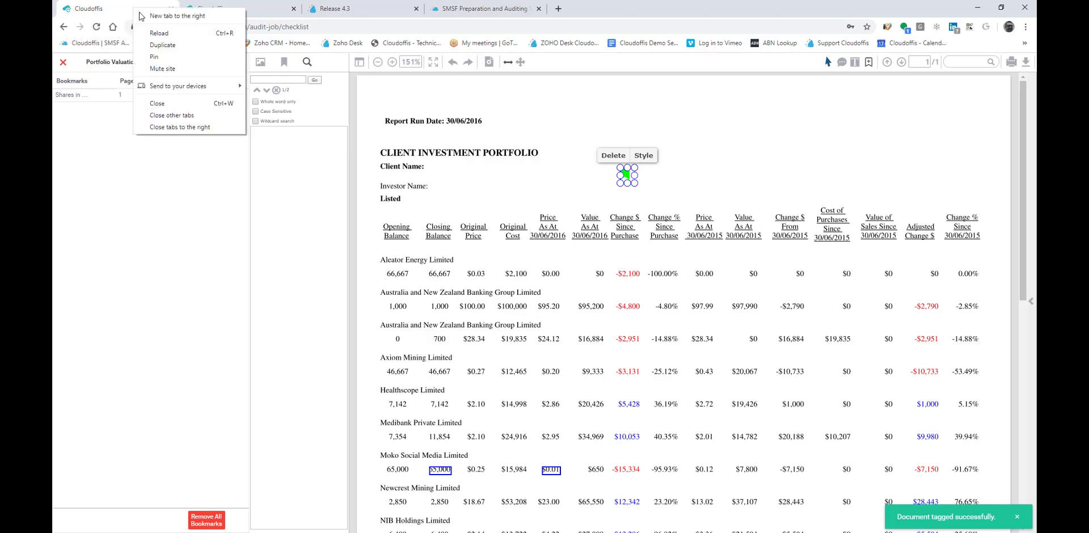
click(164, 48)
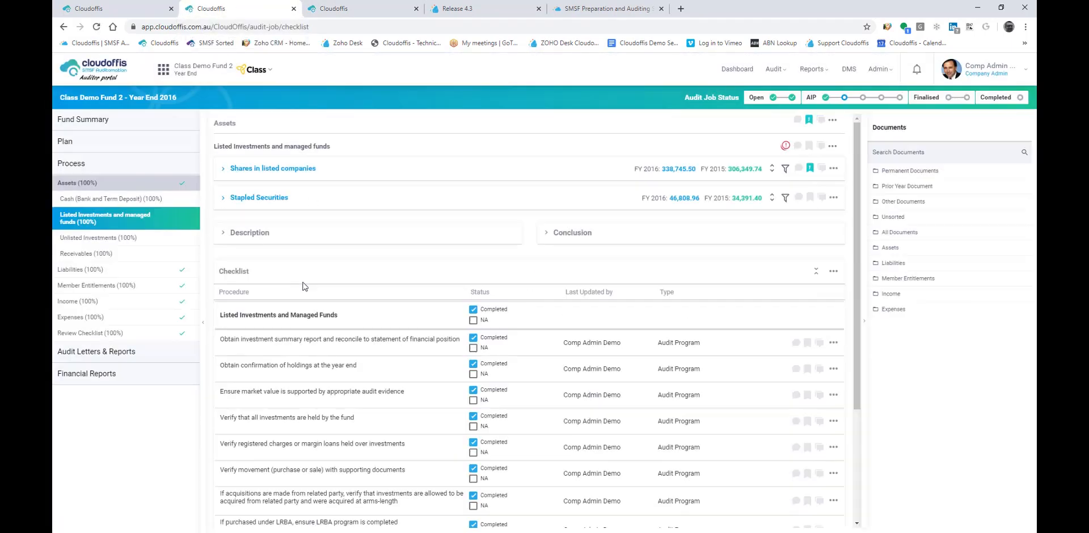
click(270, 168)
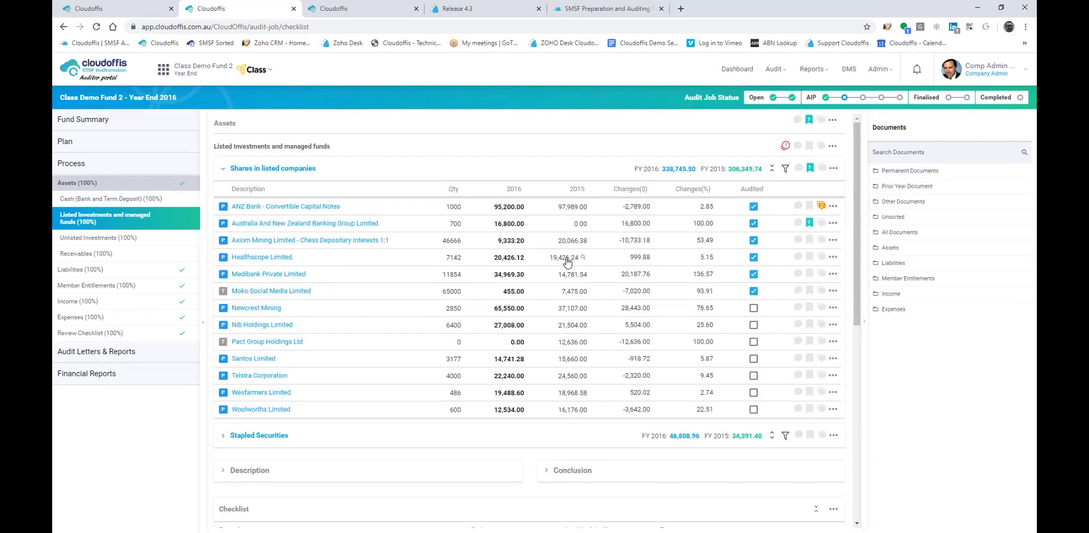
click(582, 257)
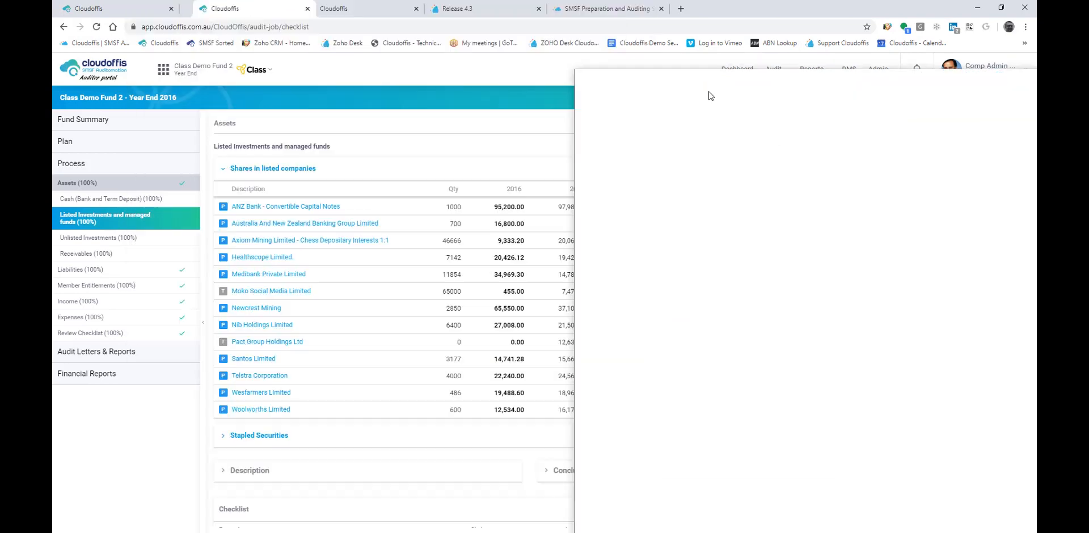
Move the duplicated audit job tab into its own window and place it beside the Portfolio Valuation document.
drag(244, 8, 659, 86)
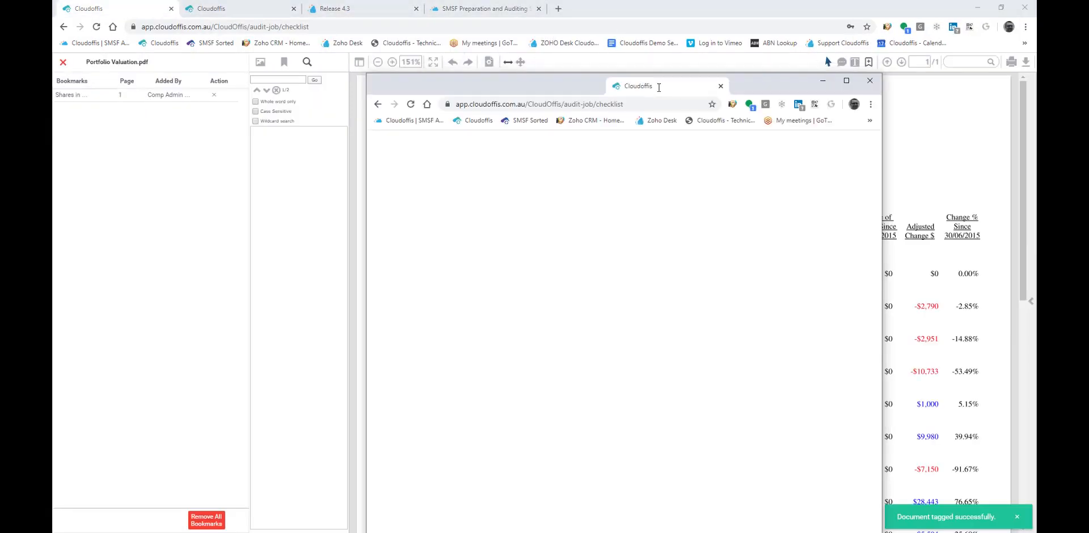
double_click(763, 80)
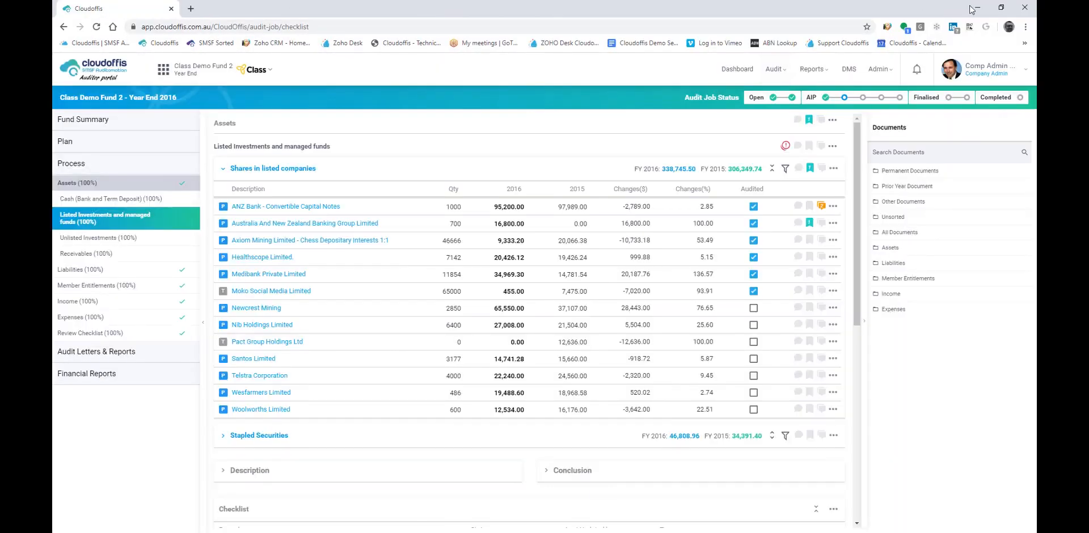
click(1001, 8)
drag(703, 54, 747, 20)
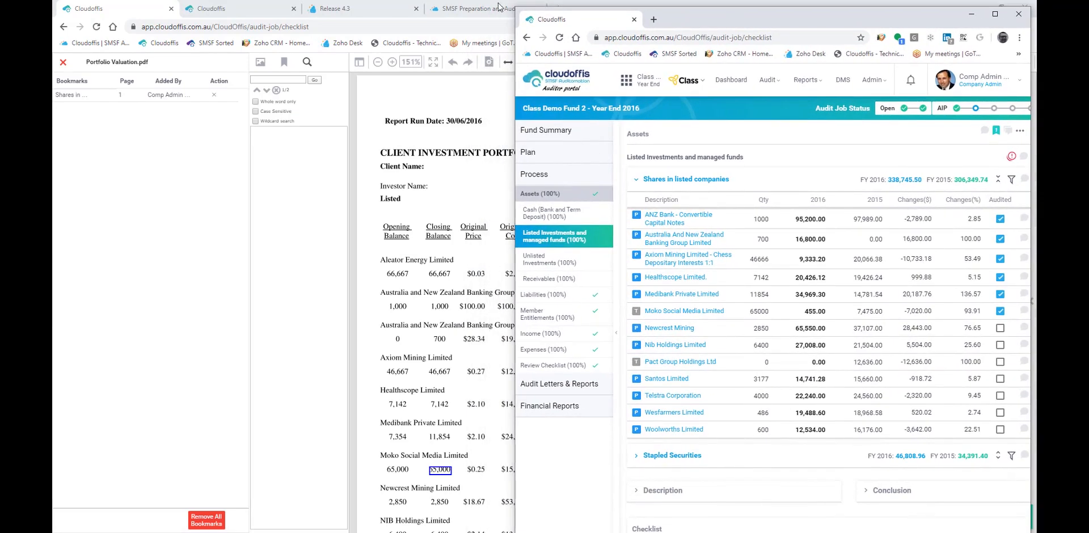
Save a second Shares in listed companies bookmark above Portfolio Valuation.pdf's column headings, with the document window reduced beside the schedule.
click(454, 201)
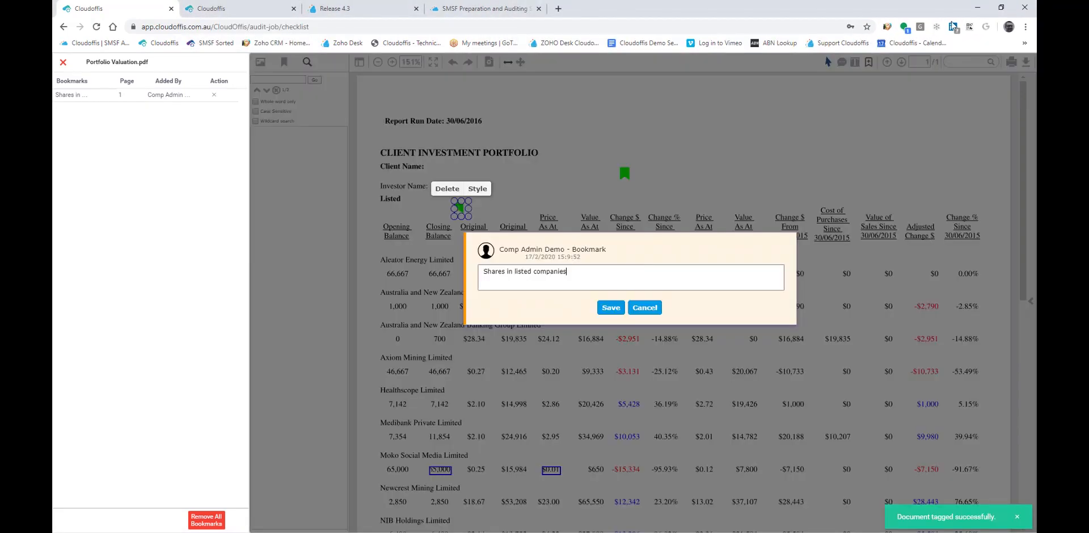
click(1001, 8)
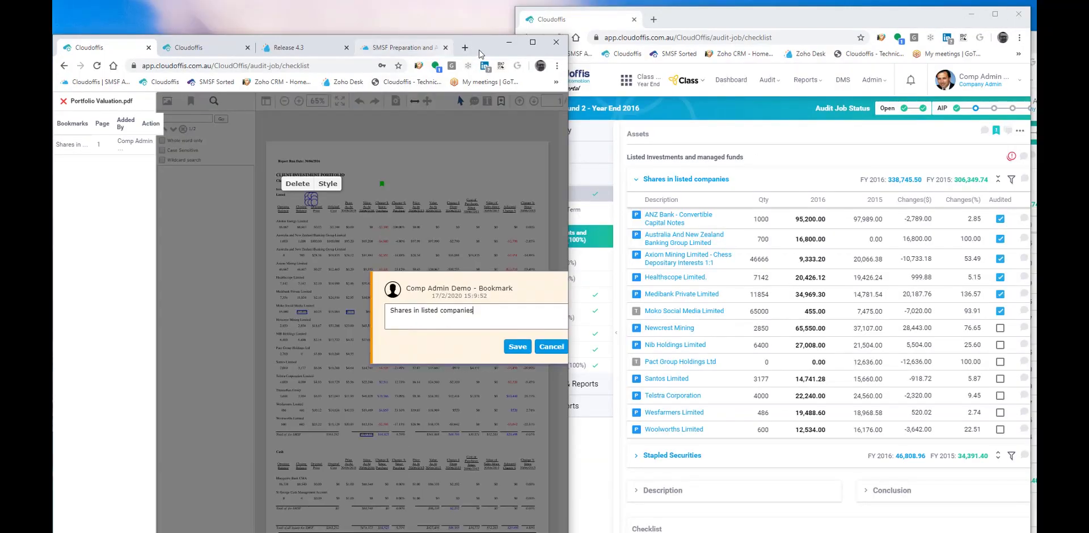
drag(487, 45, 488, 12)
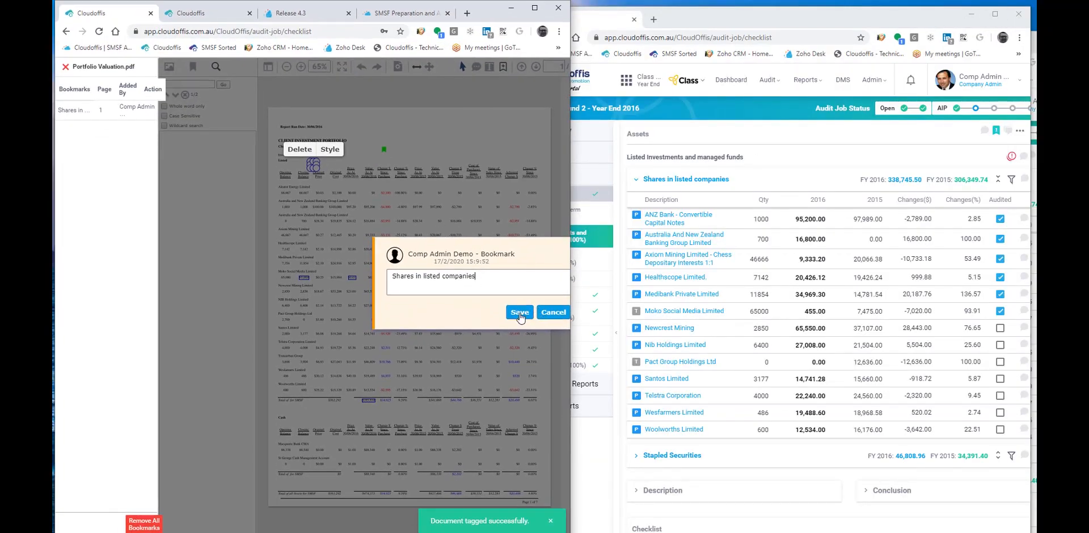
click(519, 312)
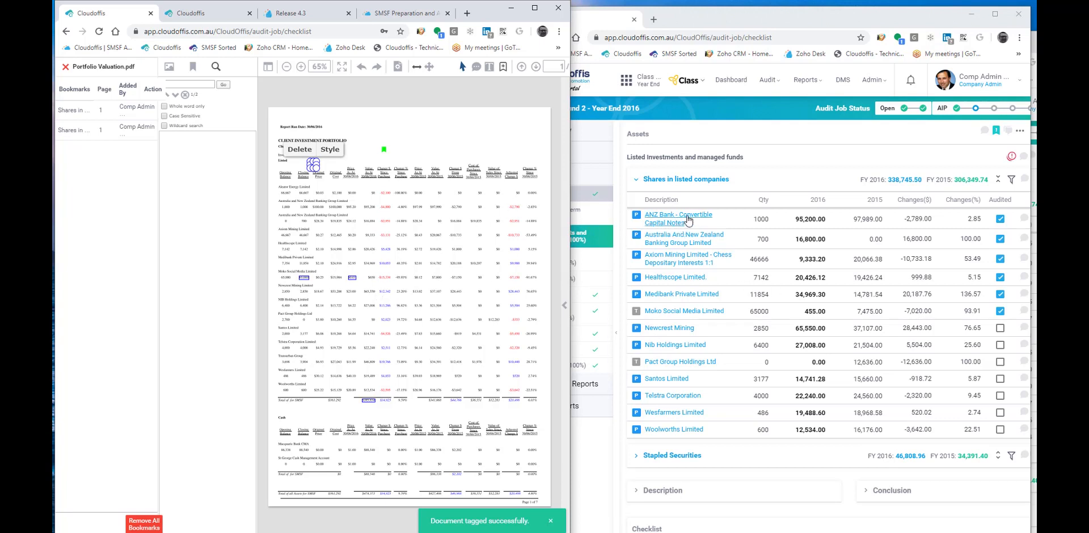
Open a comment for ANZ Bank - Convertible Capital Notes and maximize the lead schedule window.
drag(782, 22, 789, 18)
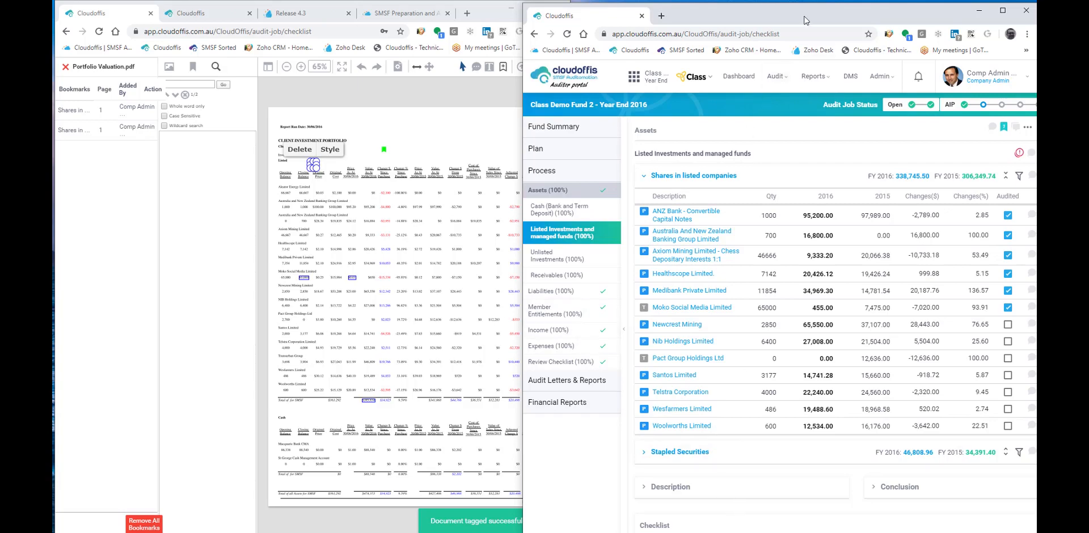
drag(803, 16, 745, 14)
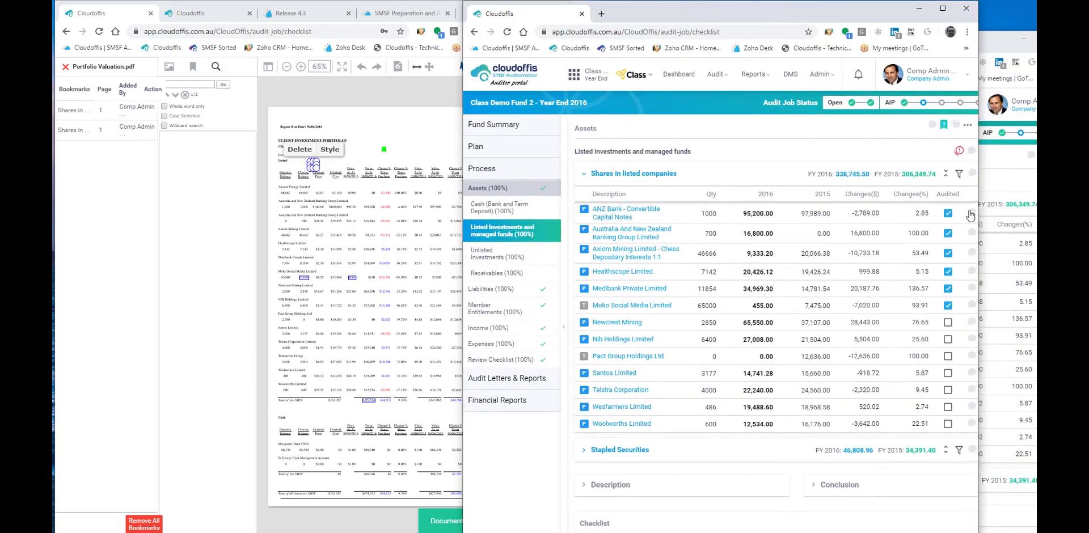
click(971, 214)
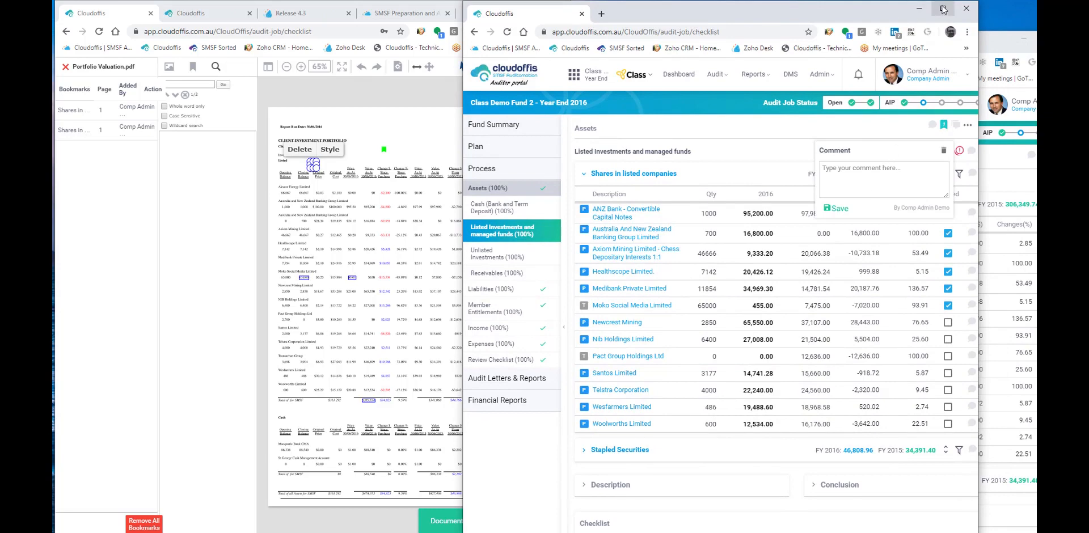
click(943, 9)
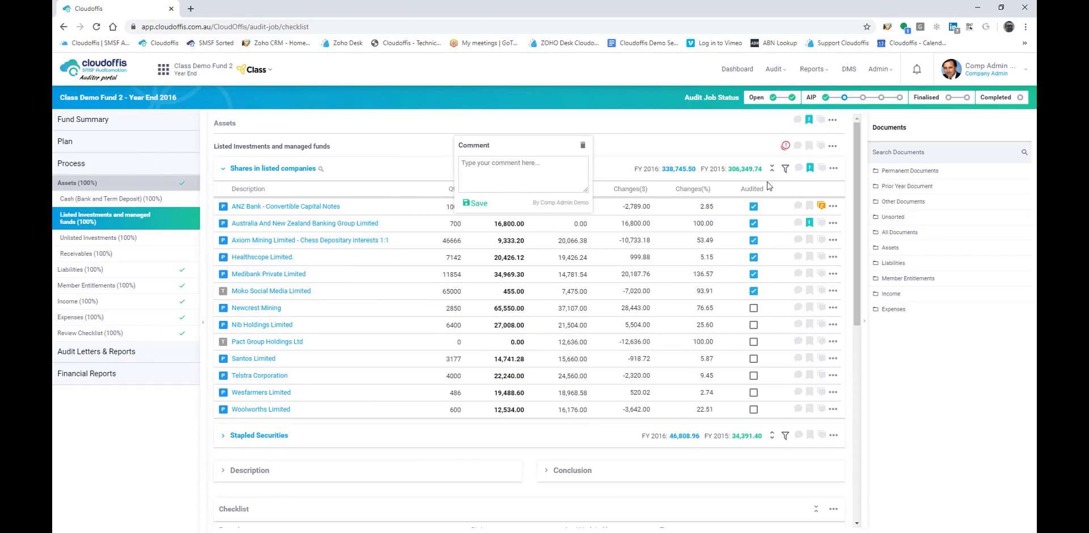
Save a comment on Axiom Mining Limited, and open commenting on the checklist procedure for obtaining and reconciling the investment summary report.
click(798, 241)
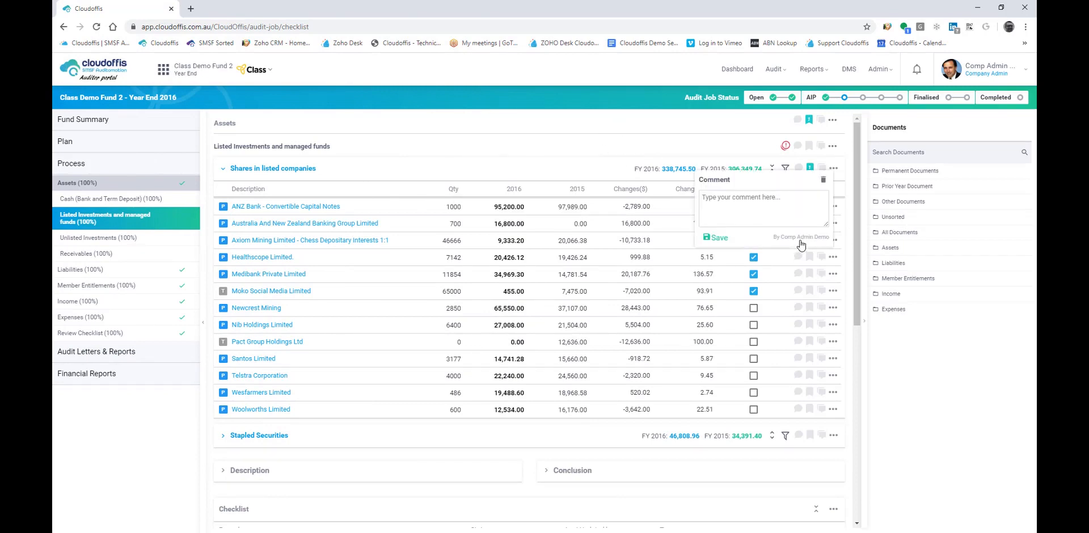
text(Fi)
click(716, 238)
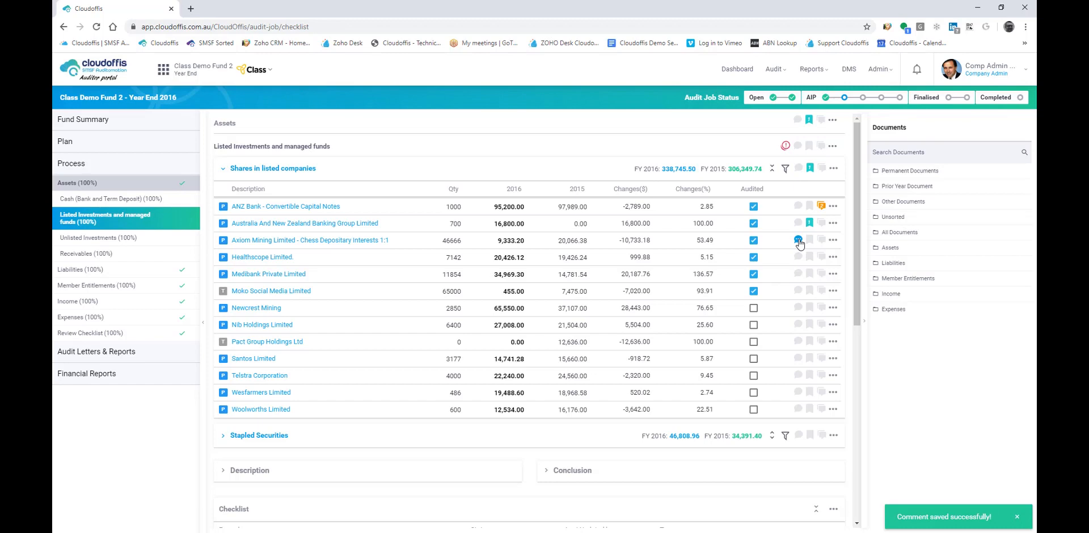
scroll(798, 244, down, 6)
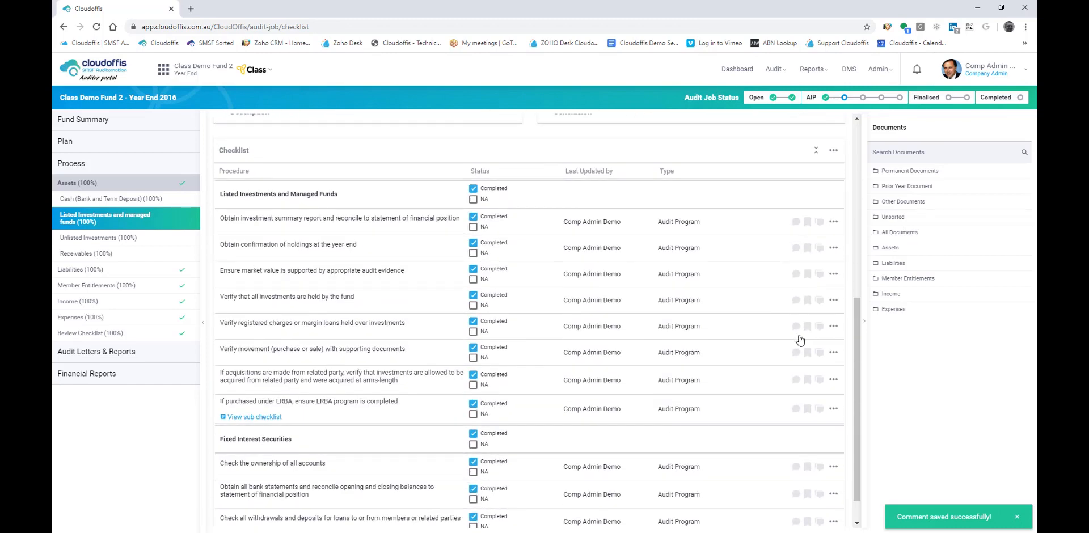
click(796, 222)
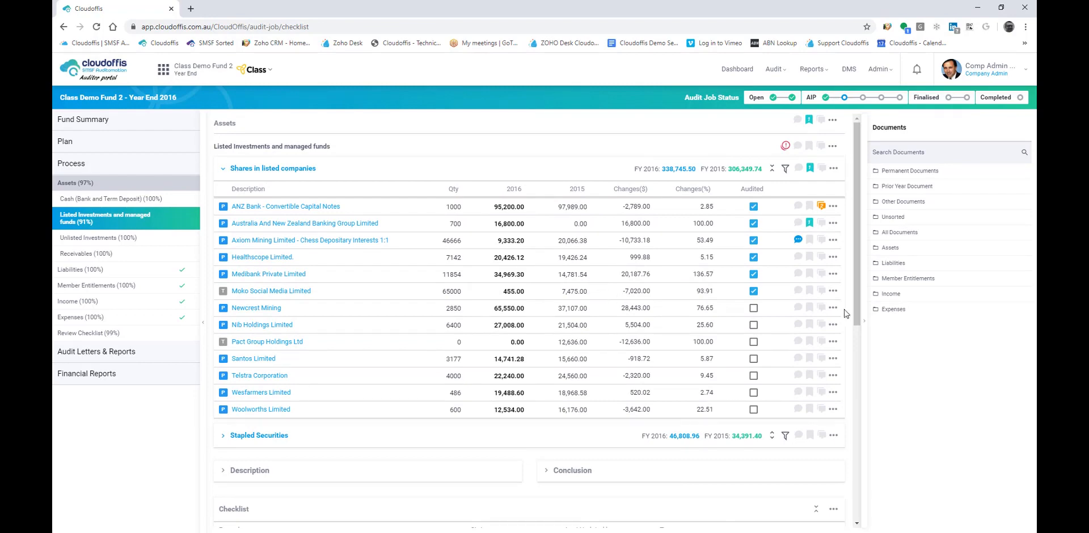
Tag Admin Fees.pdf from All Documents to Stapled Securities, save a bookmark on its invoice page, and close the document.
click(900, 232)
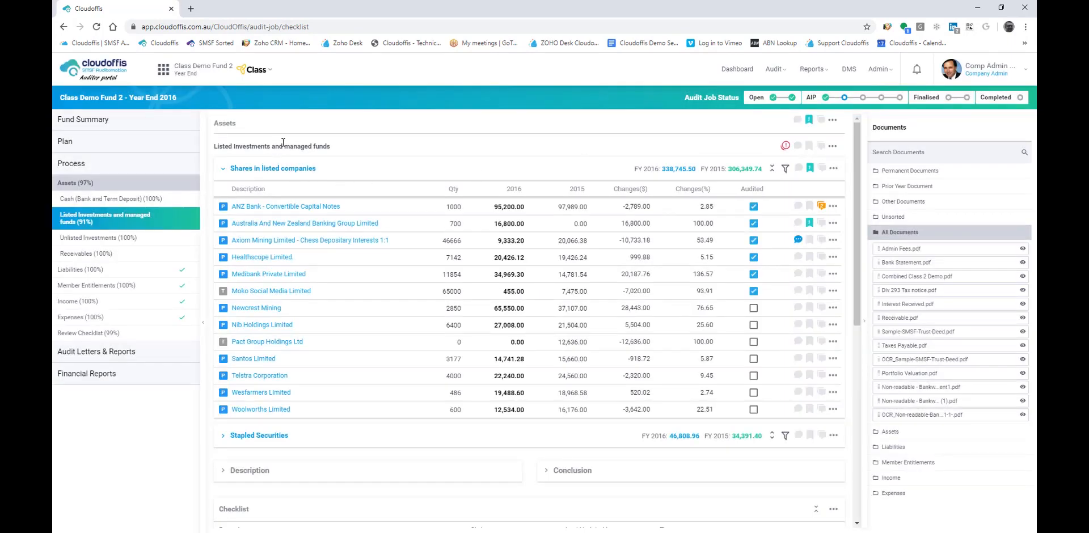
scroll(583, 317, down, 5)
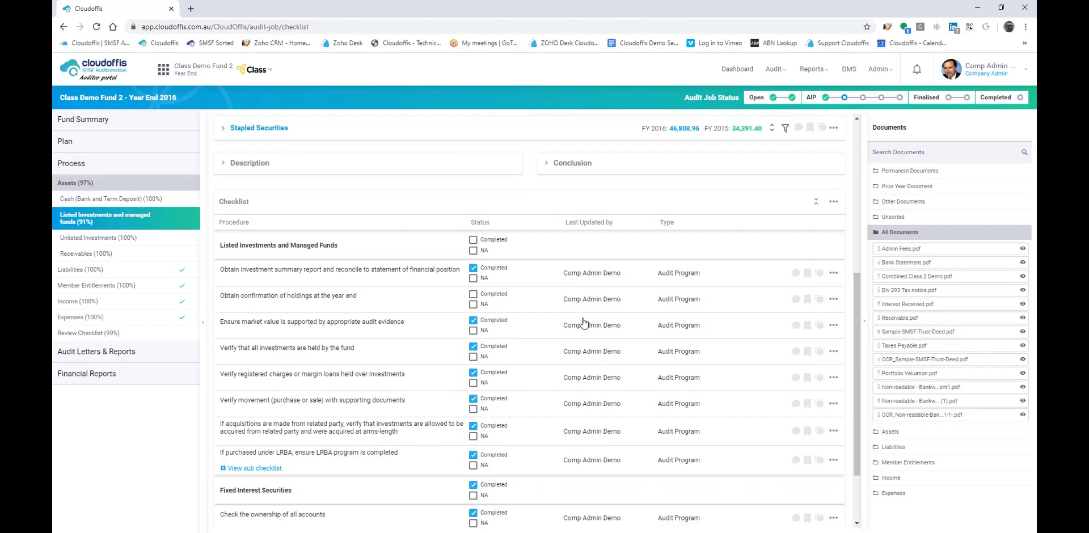
scroll(583, 323, up, 4)
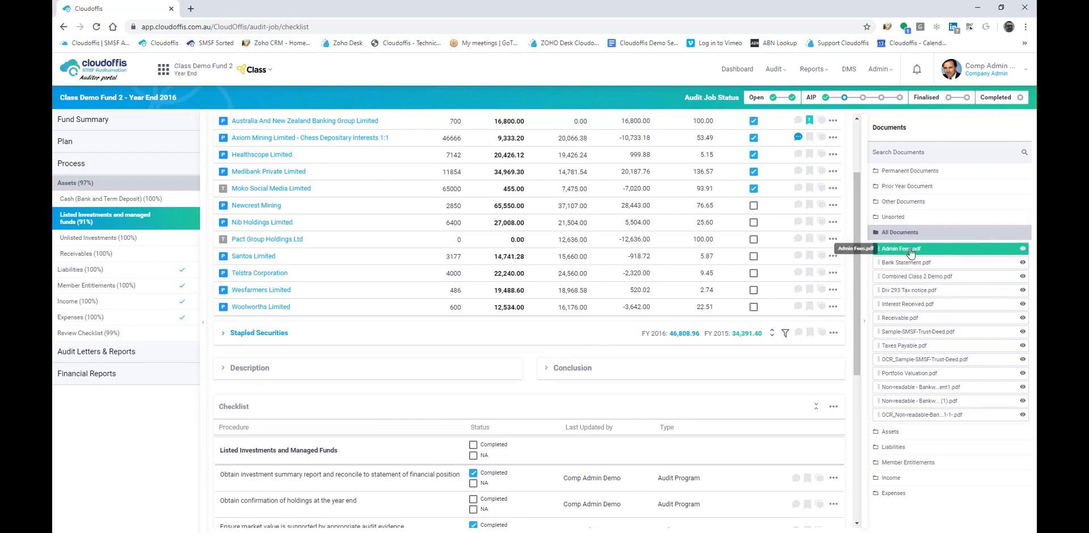
drag(906, 254, 431, 334)
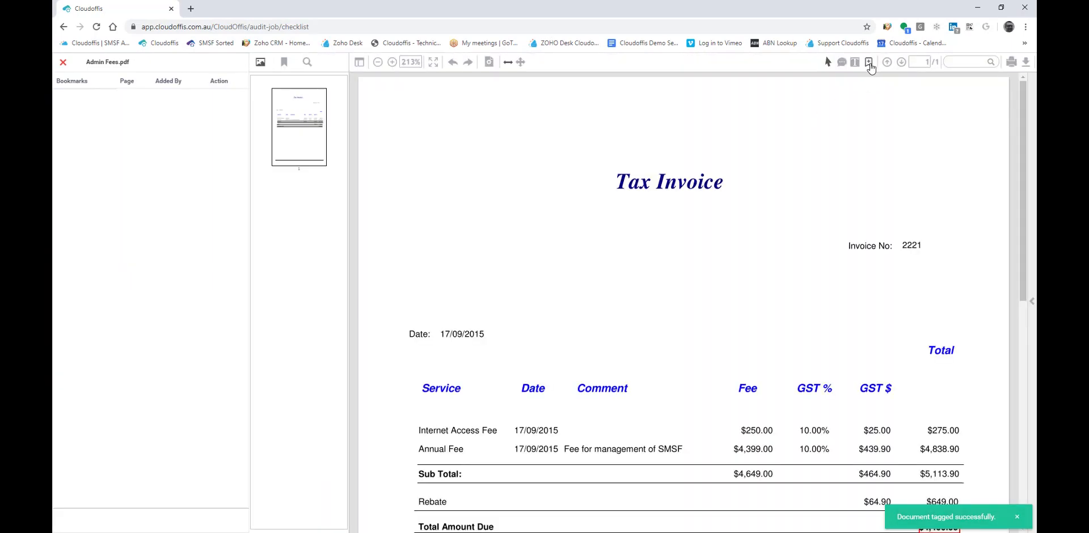
click(869, 62)
click(720, 315)
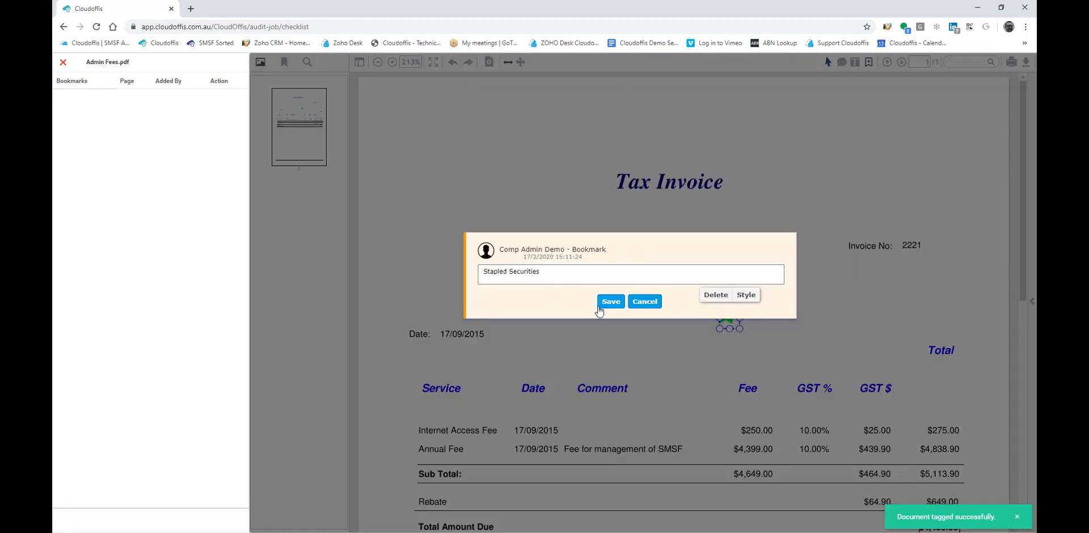
click(604, 303)
click(63, 63)
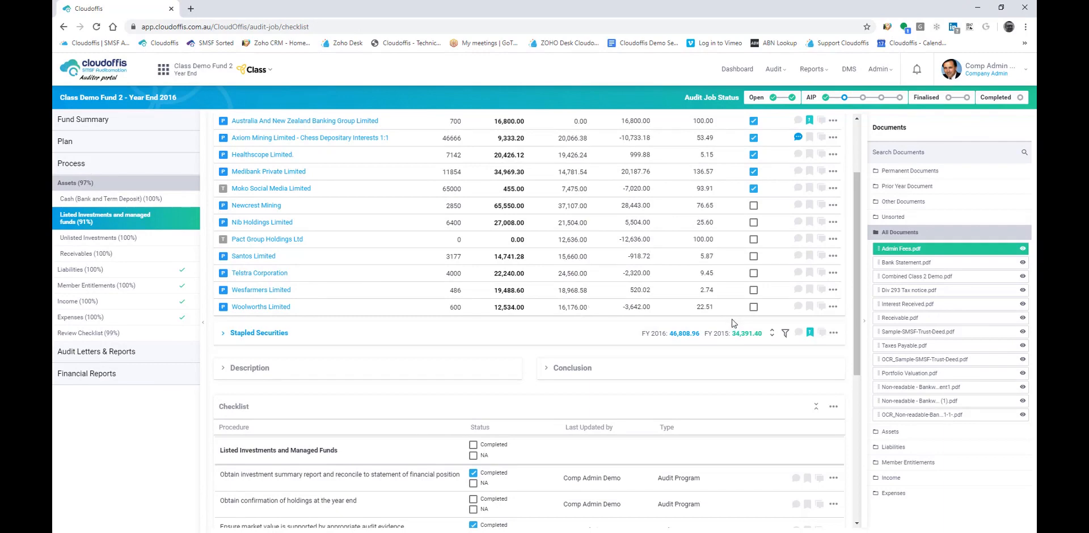
Tag Admin Fees.pdf to the Assets heading, bookmark it beside the Tax Invoice title, and close the document.
scroll(716, 308, up, 2)
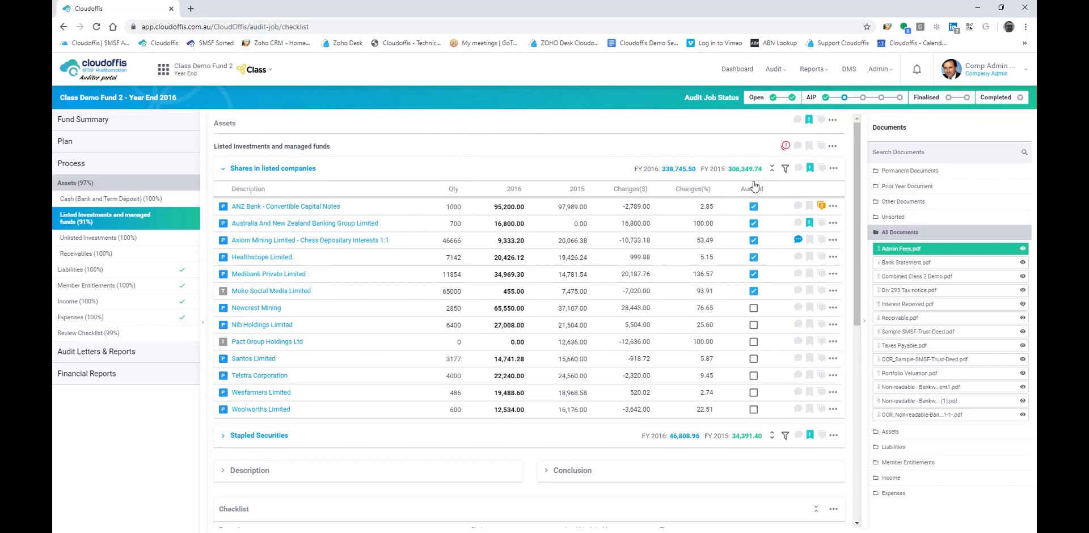
click(930, 305)
drag(906, 250, 432, 126)
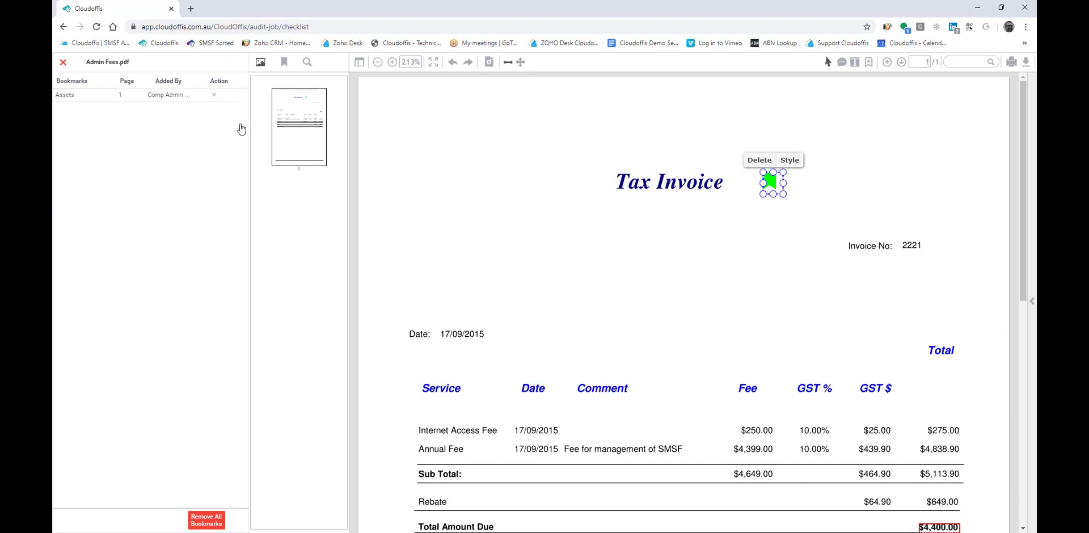
click(64, 63)
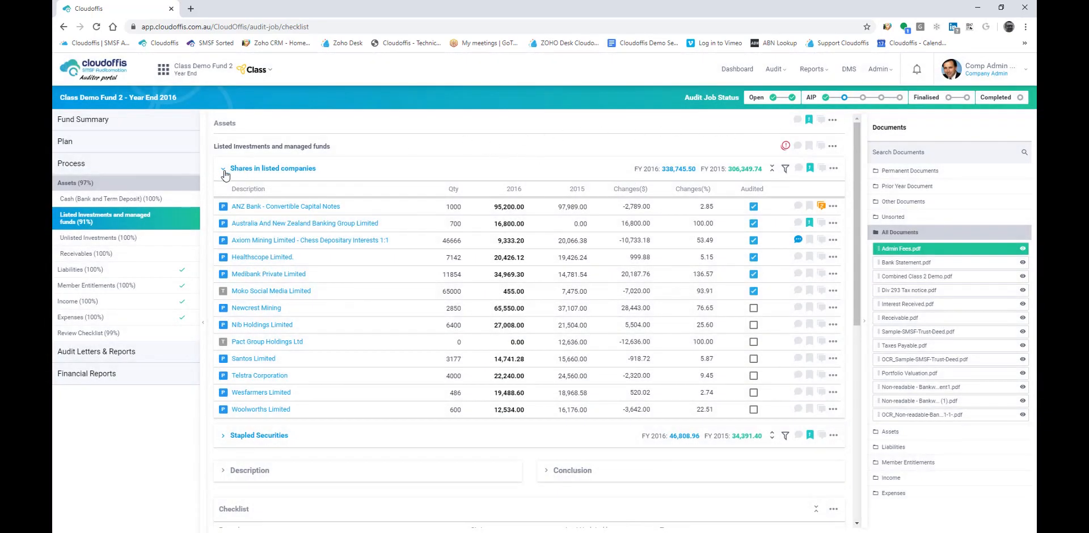
Collapse and re-expand Shares in listed companies to review its items, and close the duplicated audit job window.
click(254, 159)
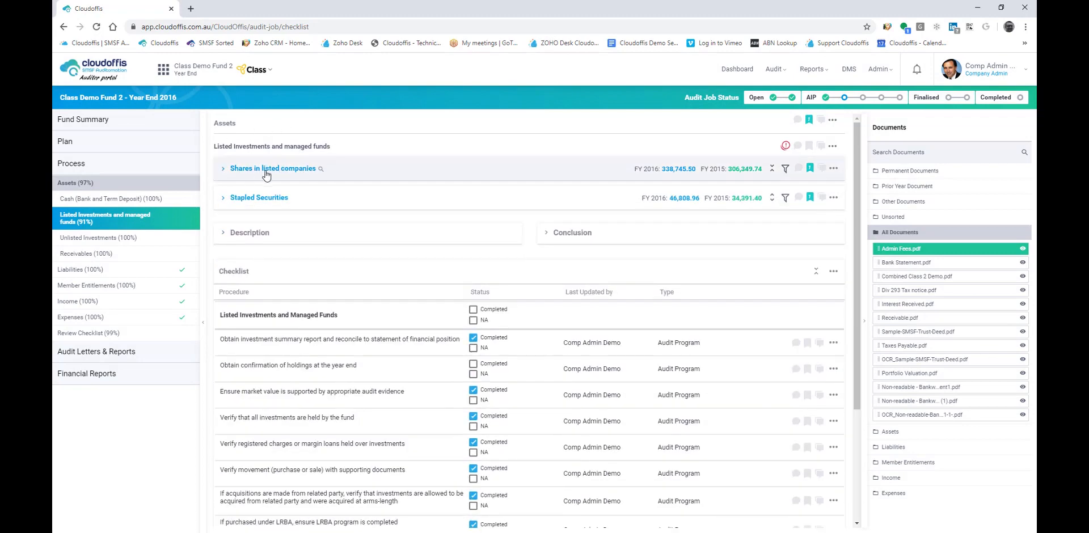
click(295, 170)
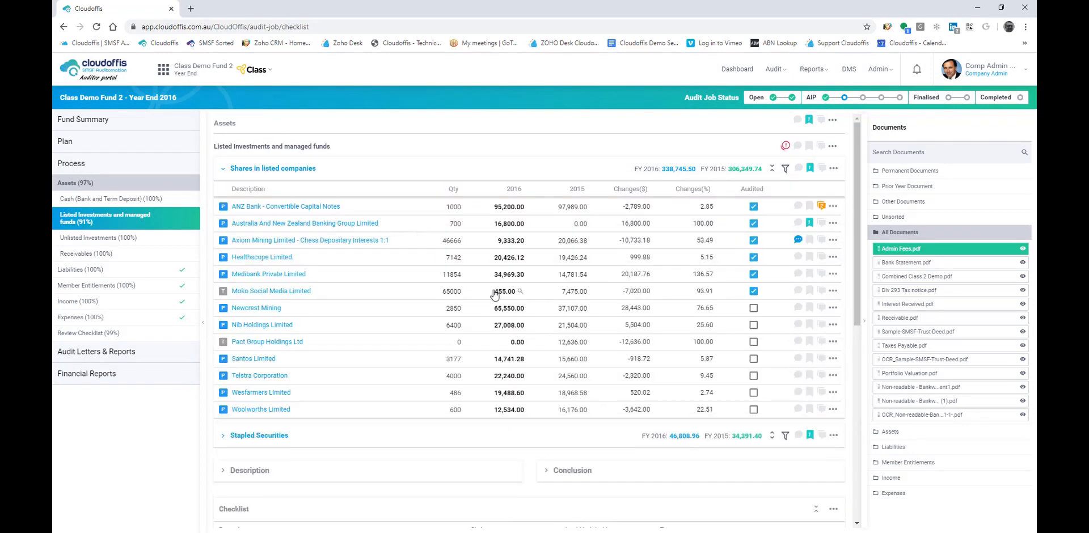
scroll(526, 304, down, 1)
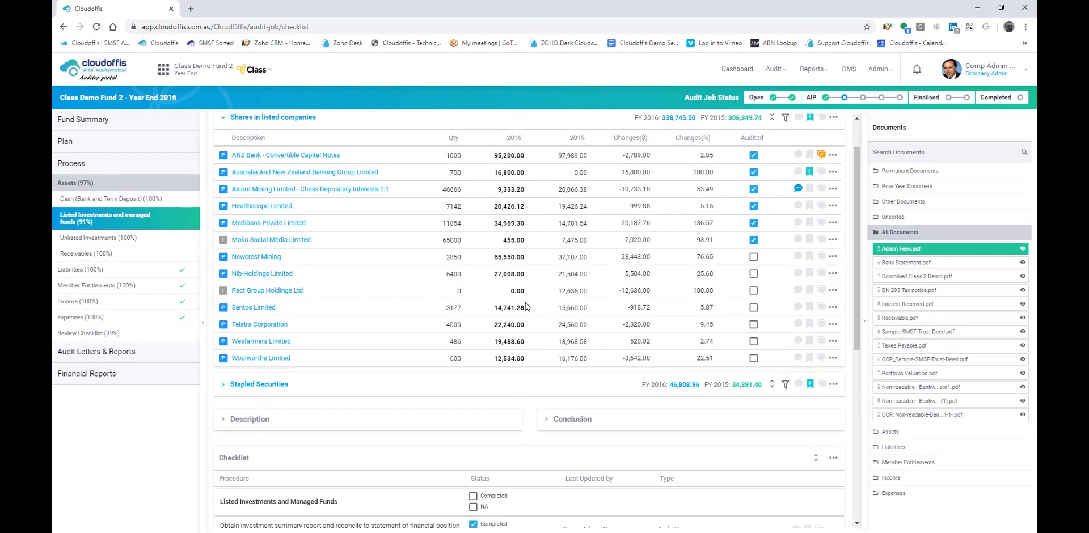
scroll(525, 307, up, 1)
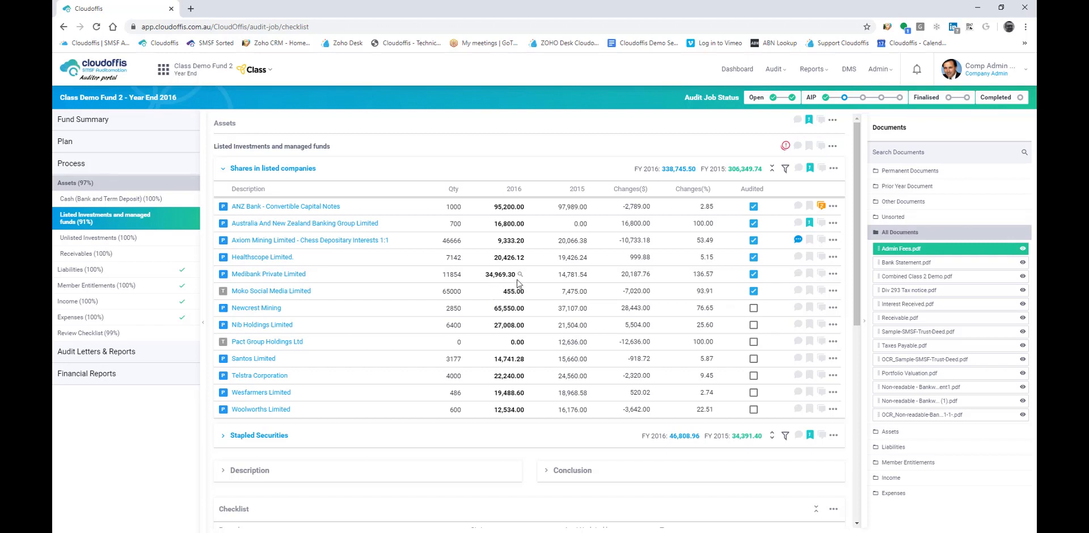
click(1032, 6)
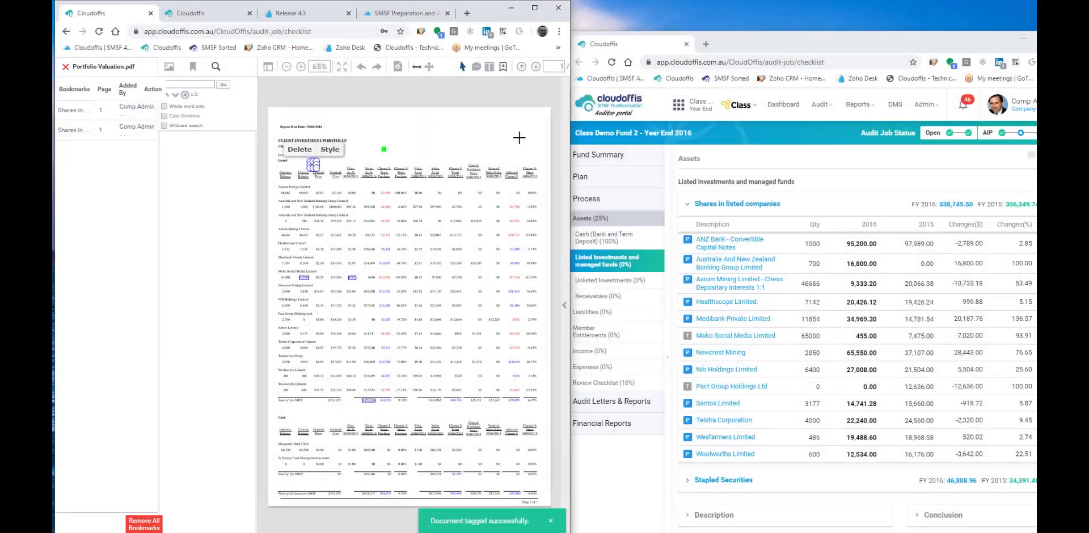
Maximise the audit job window, check the Release 4.3 enhancements list, and close Portfolio Valuation.pdf.
key(super+Up)
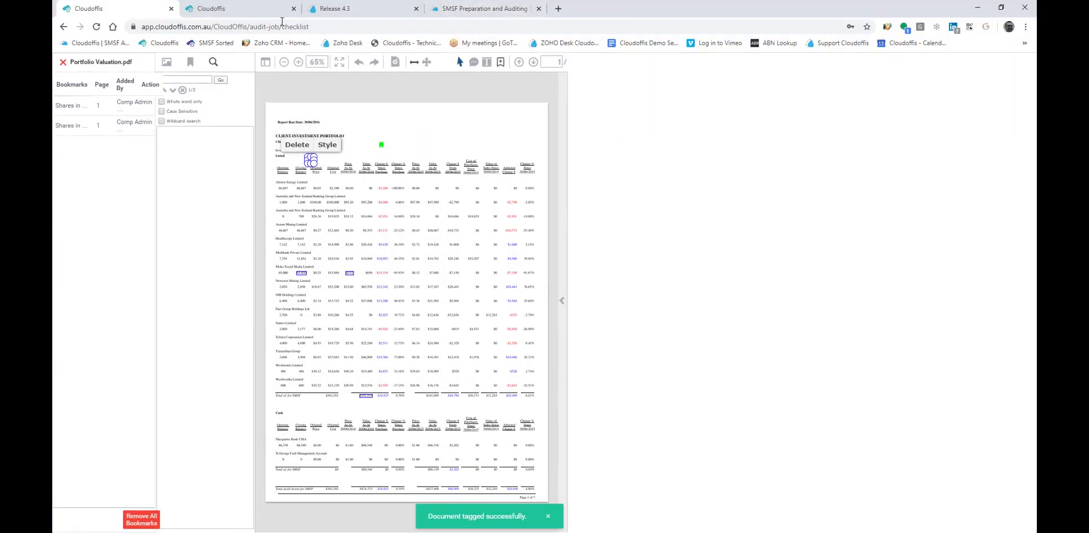
click(370, 8)
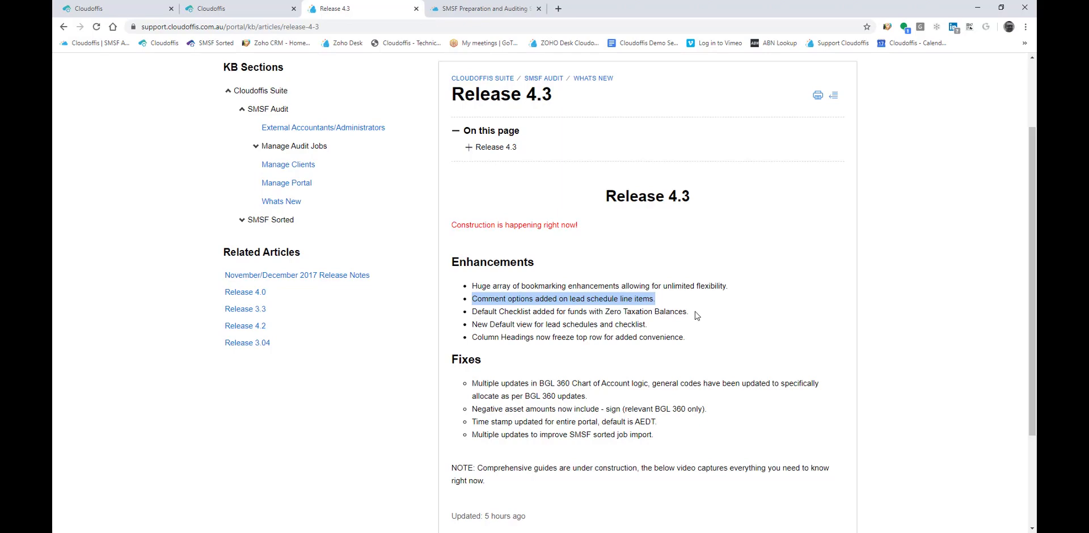
click(91, 8)
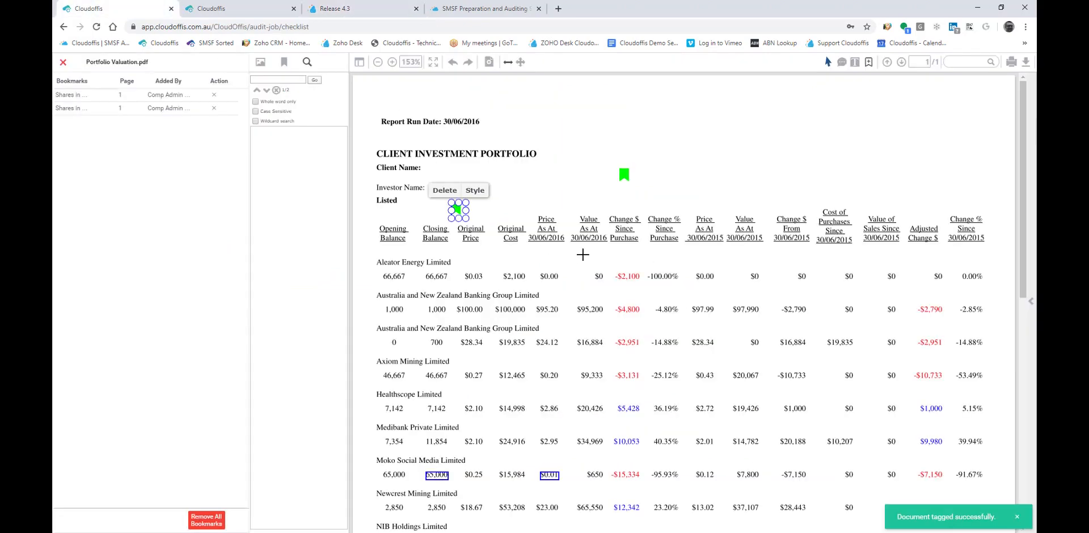
click(63, 62)
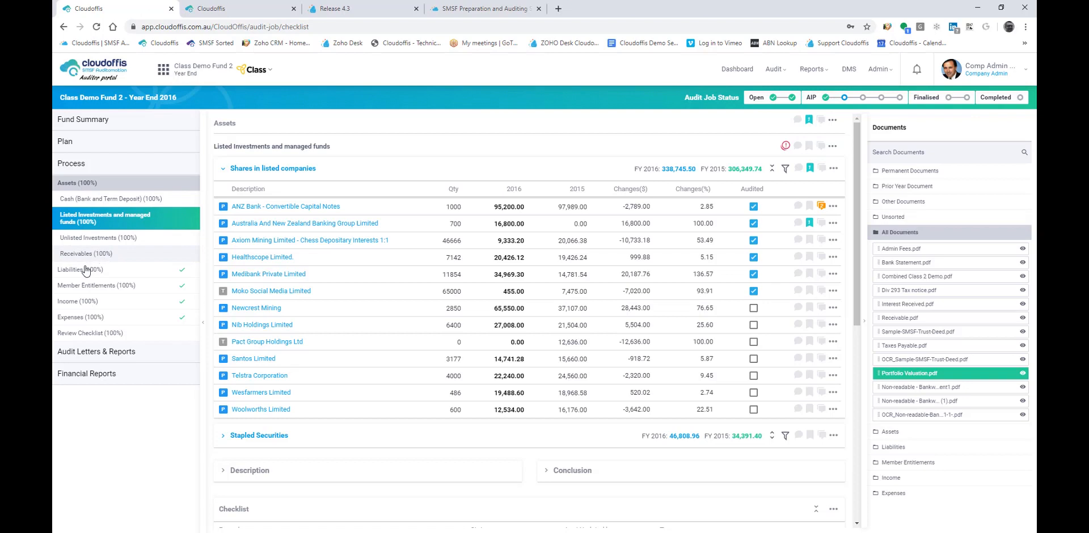
Reimport the fund's lead schedule from the Fund Dashboard with the option to overwrite existing data, and return to the dashboard.
click(82, 119)
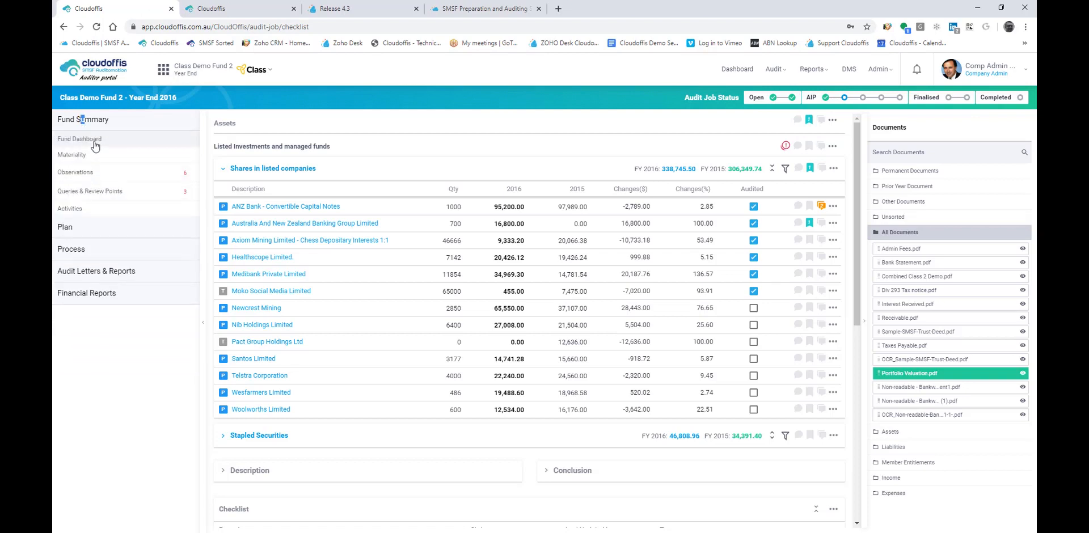
click(92, 142)
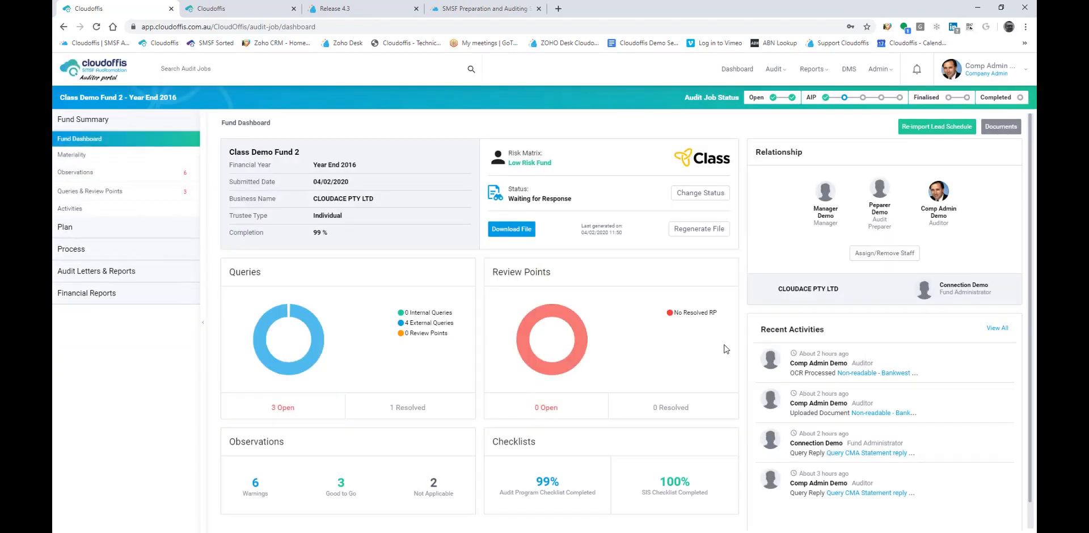
click(927, 127)
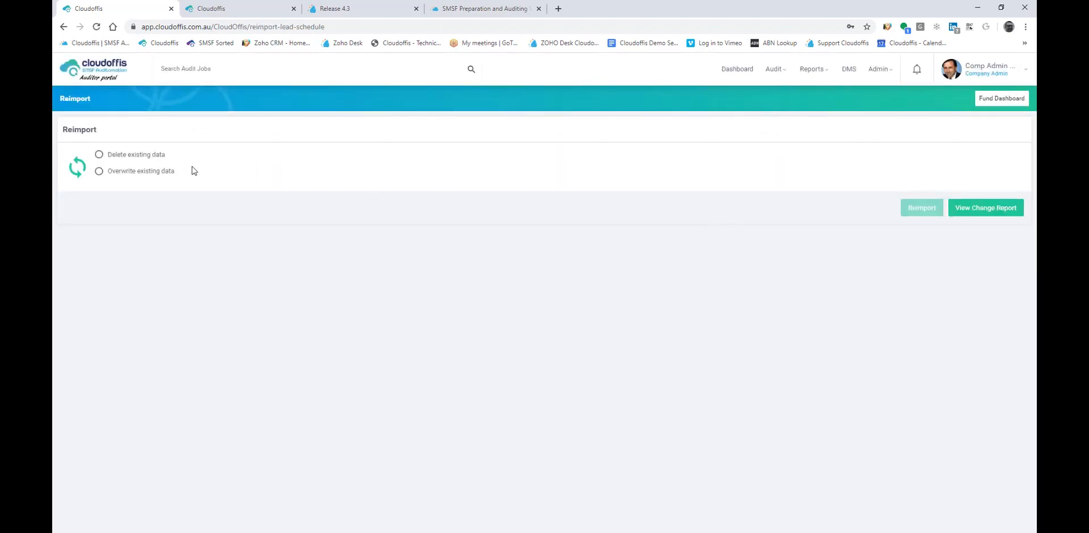
click(99, 171)
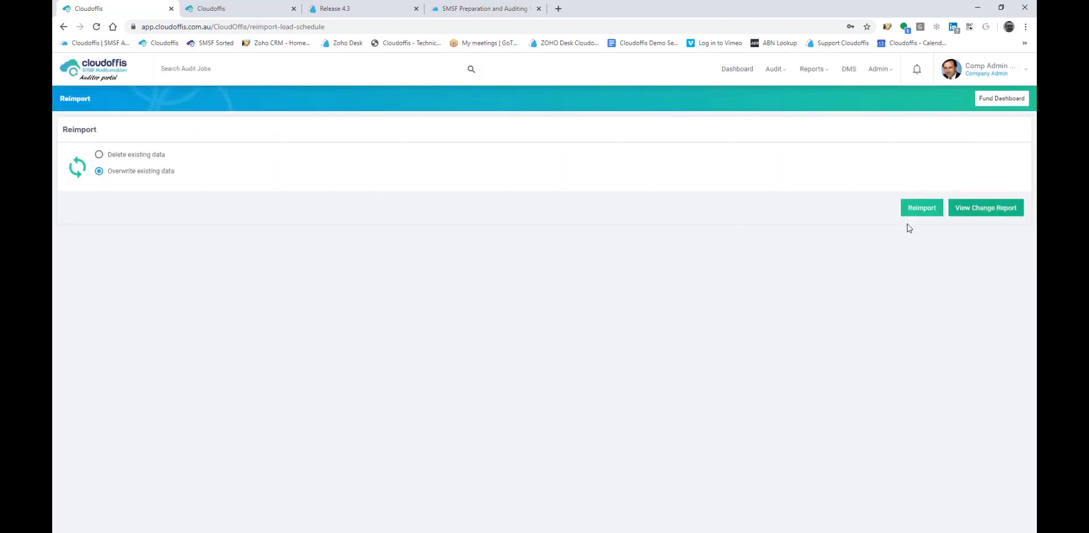
click(919, 208)
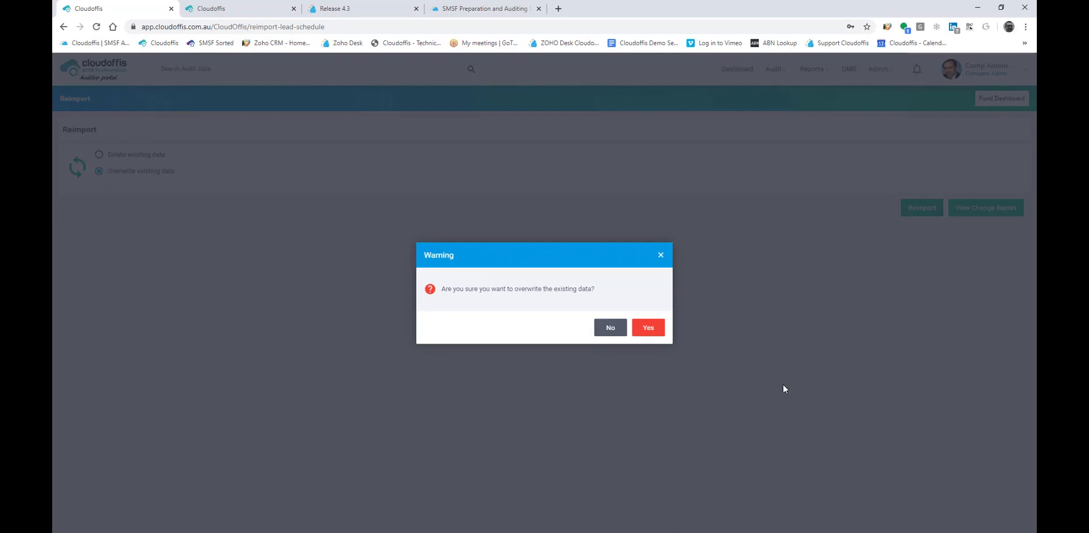
click(649, 329)
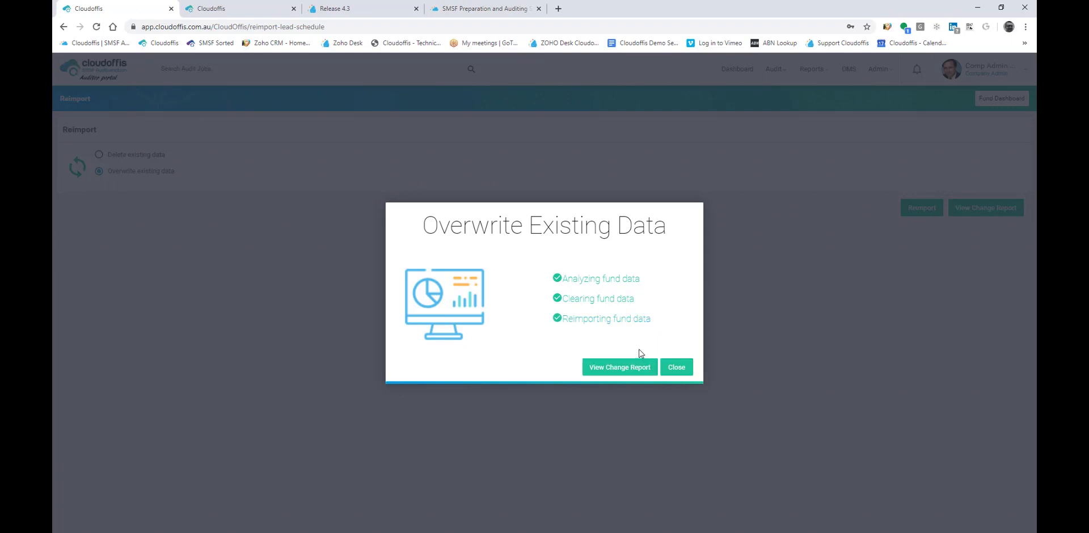
click(675, 366)
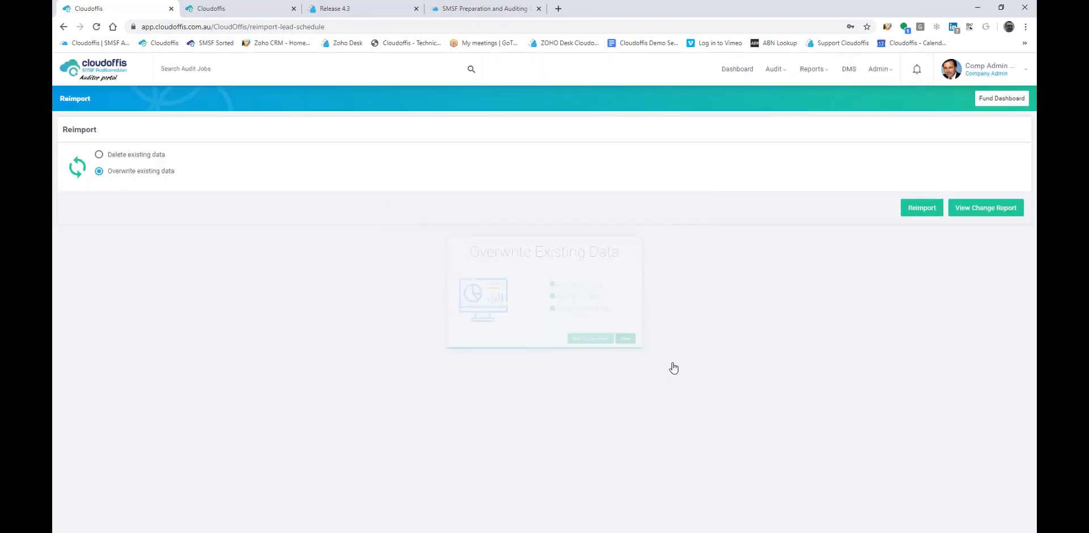
click(990, 100)
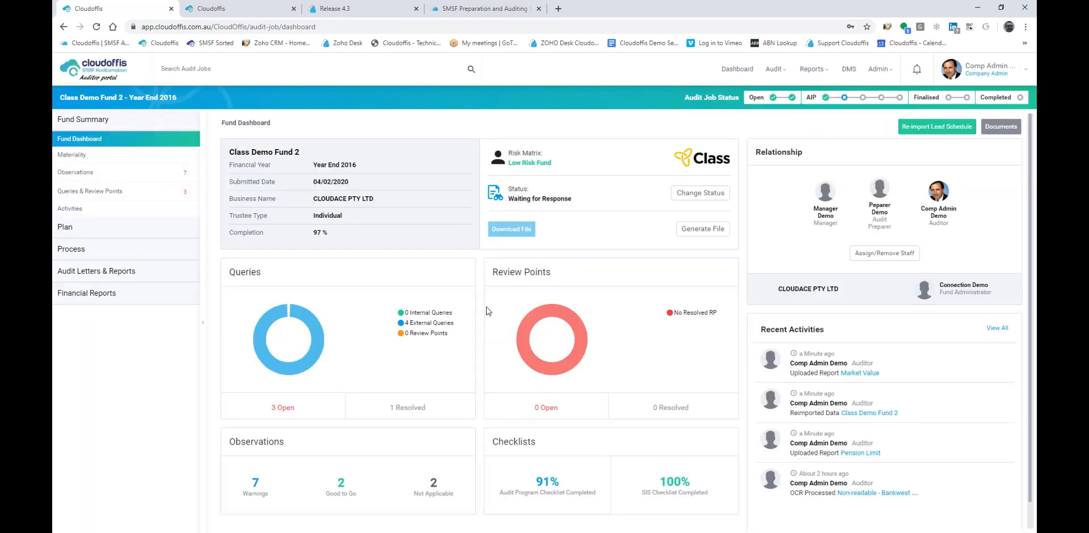
Open the Taxation Balances section under Assets and review its default checklist procedures.
click(120, 248)
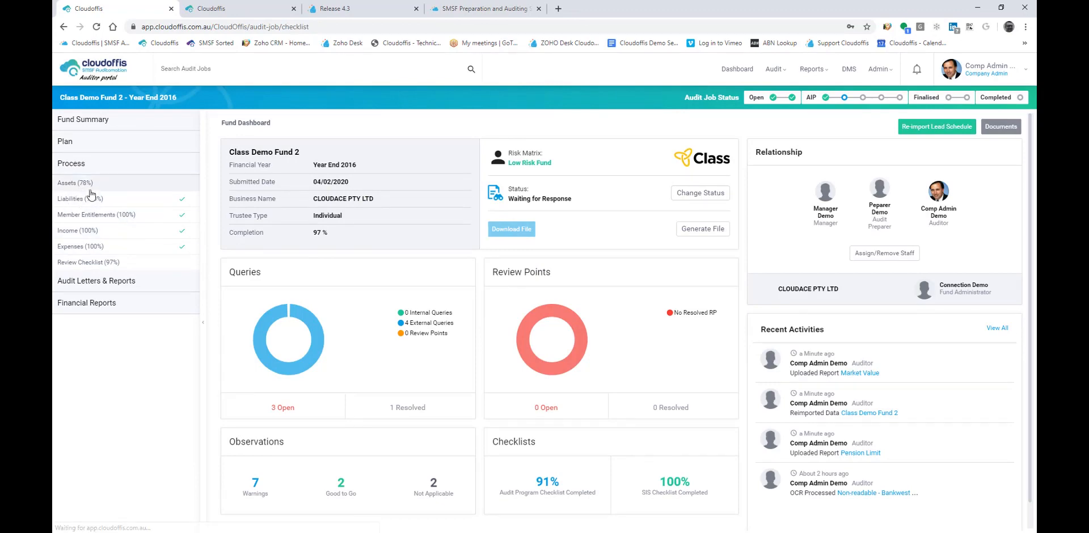
click(91, 190)
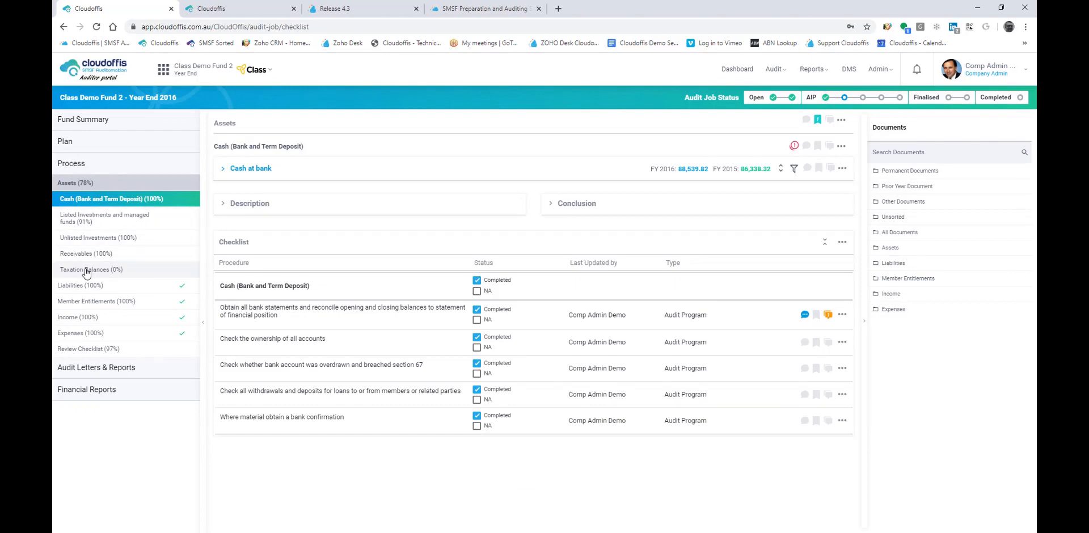
click(77, 269)
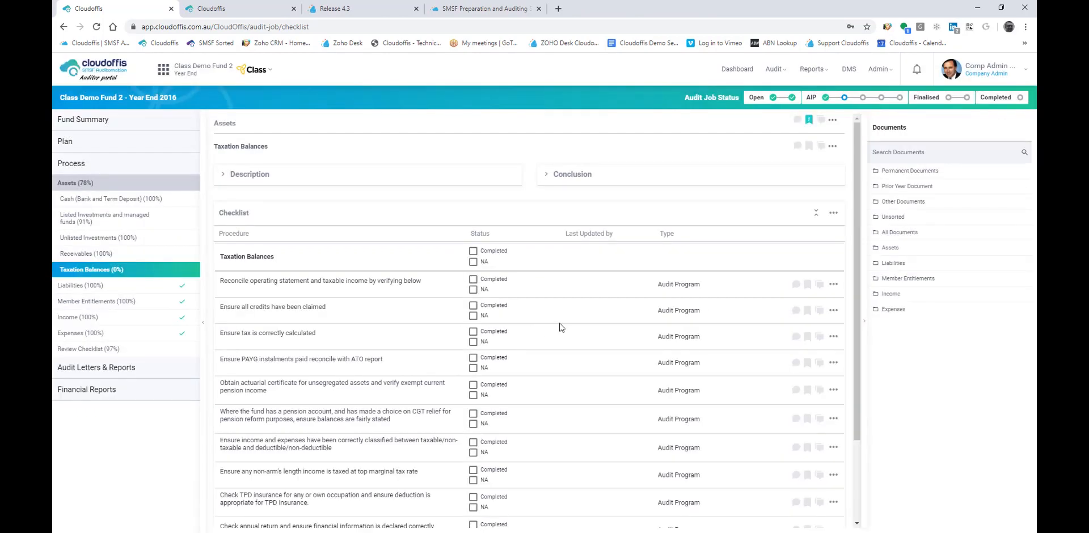
scroll(560, 327, down, 2)
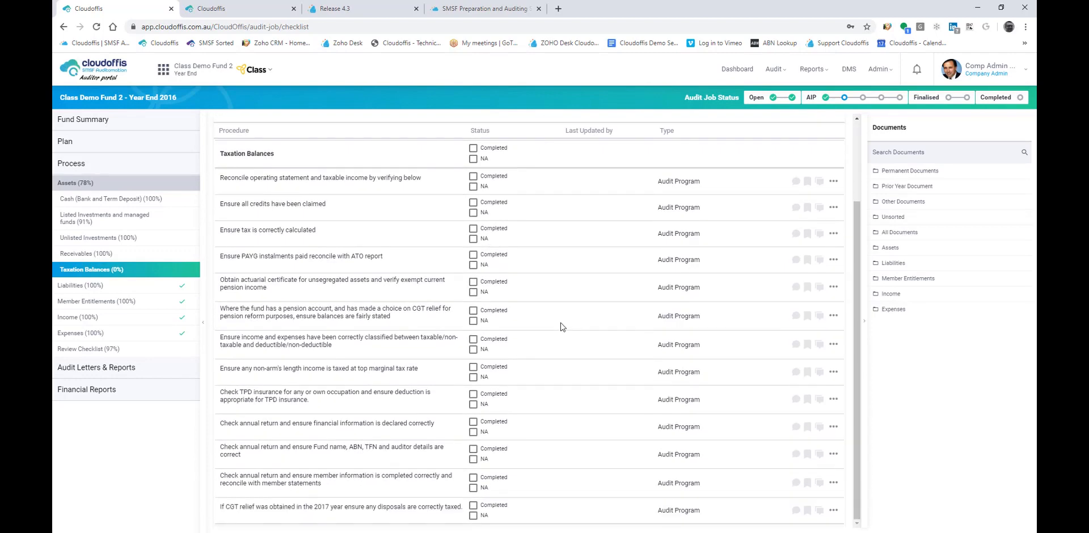
scroll(559, 328, up, 2)
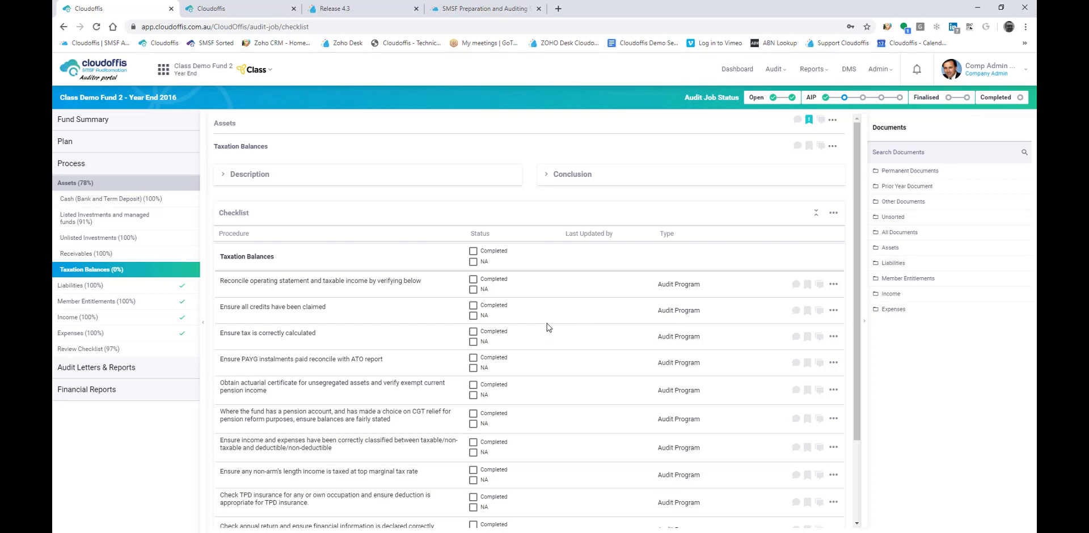
scroll(547, 323, down, 2)
scroll(547, 323, up, 2)
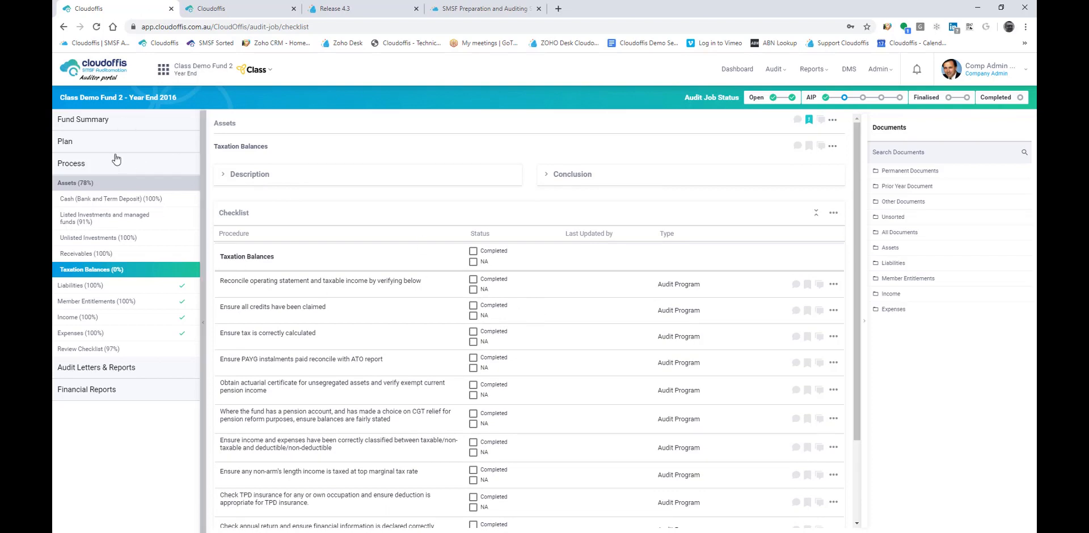
Check the audit program checklist completion on the Fund Dashboard.
click(109, 121)
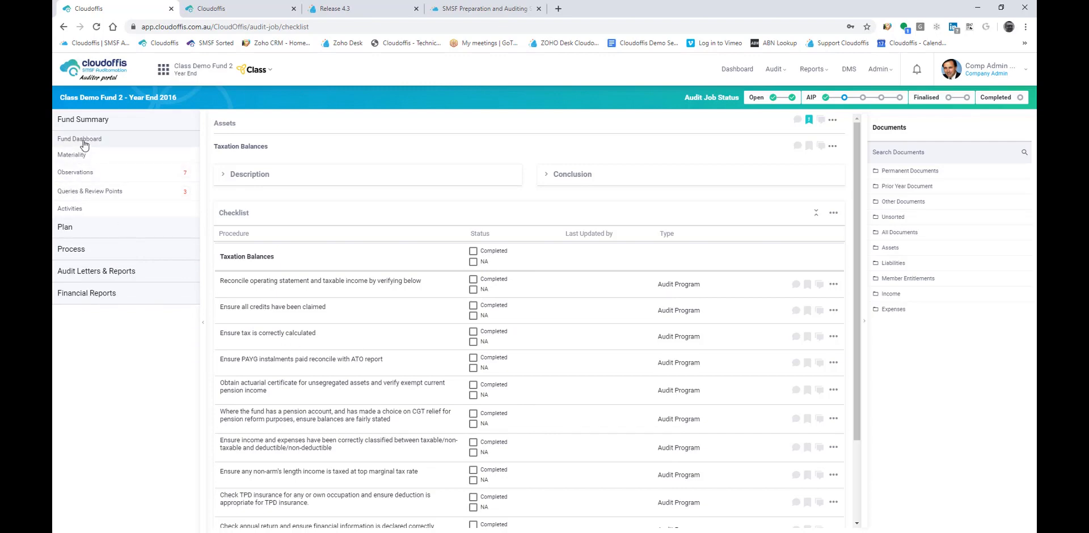
click(108, 147)
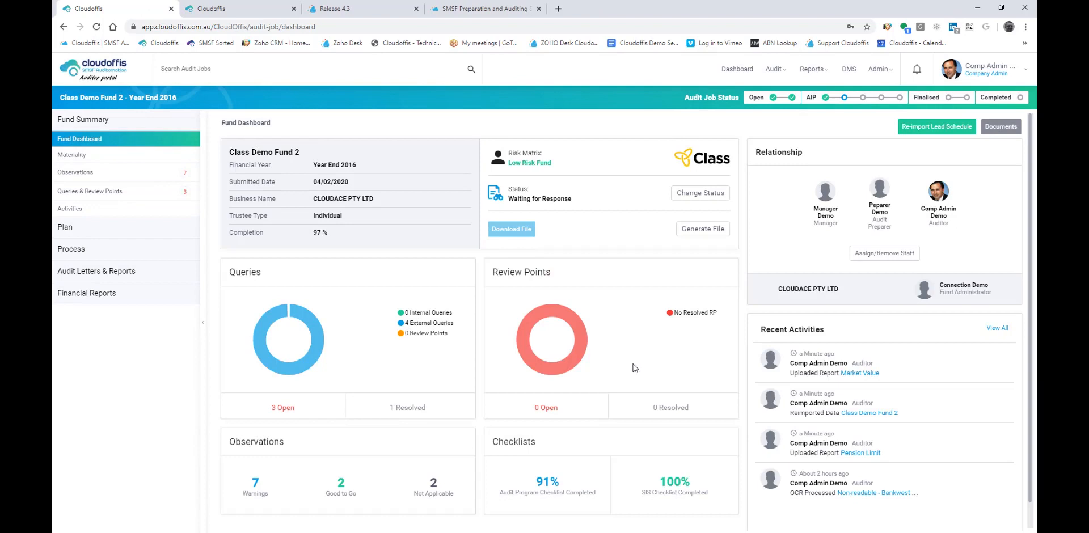
scroll(634, 368, down, 1)
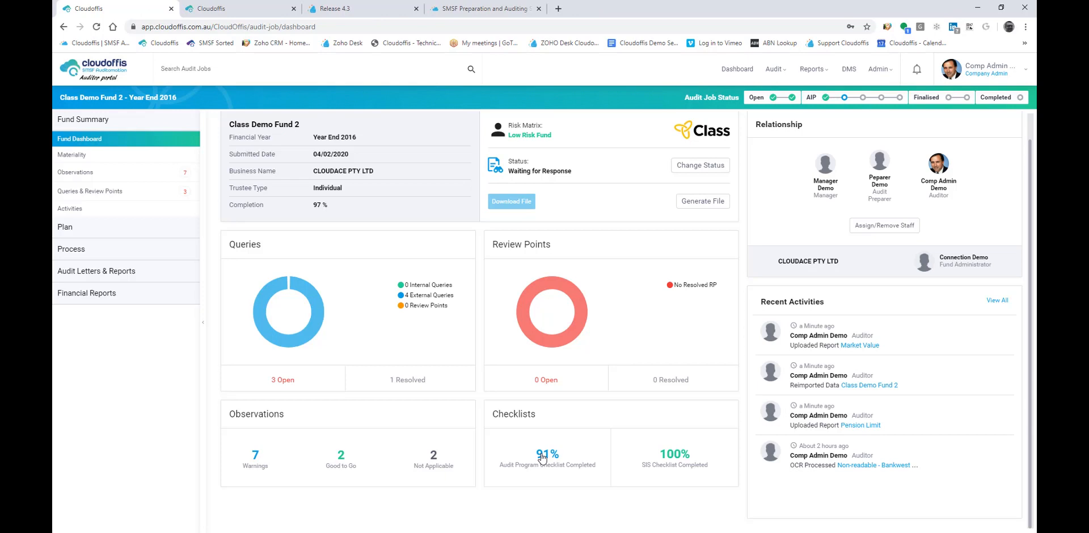
Return to Taxation Balances under Assets and mark all of its checklist procedures as completed.
click(79, 249)
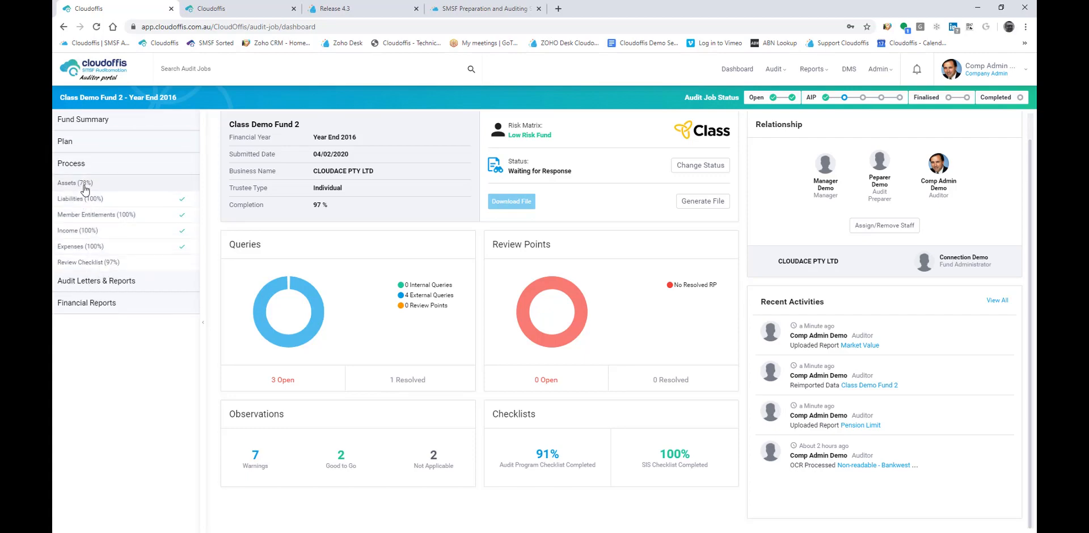
click(85, 188)
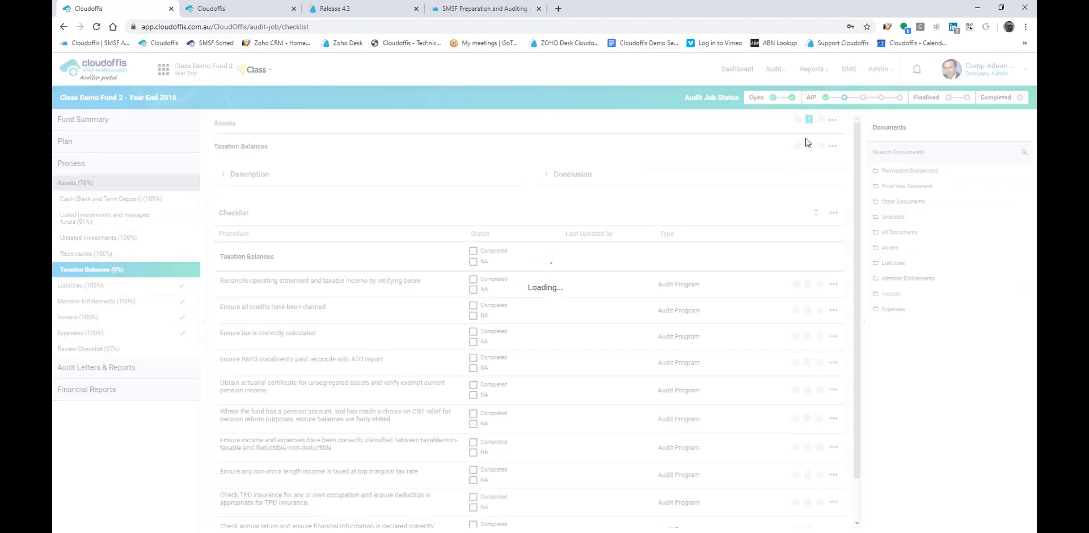
click(833, 147)
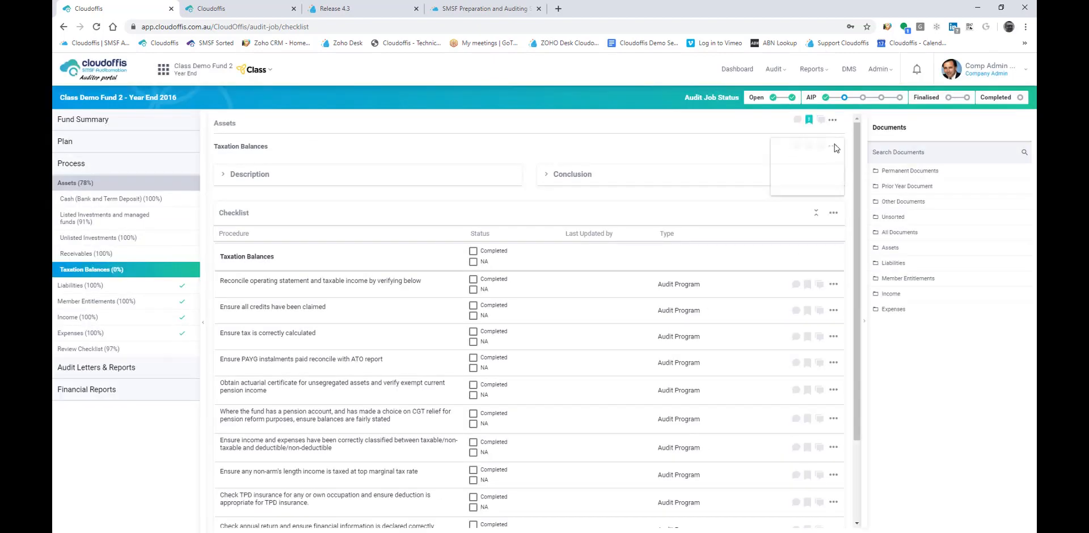
click(808, 182)
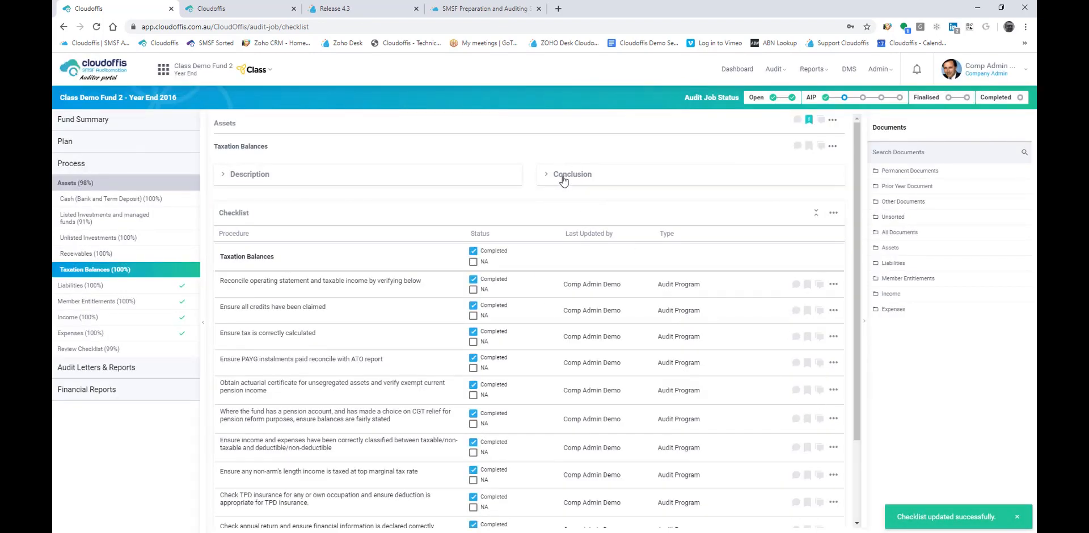
Look at the actions offered for the Assets heading and the Taxation Balances heading without applying any.
click(833, 121)
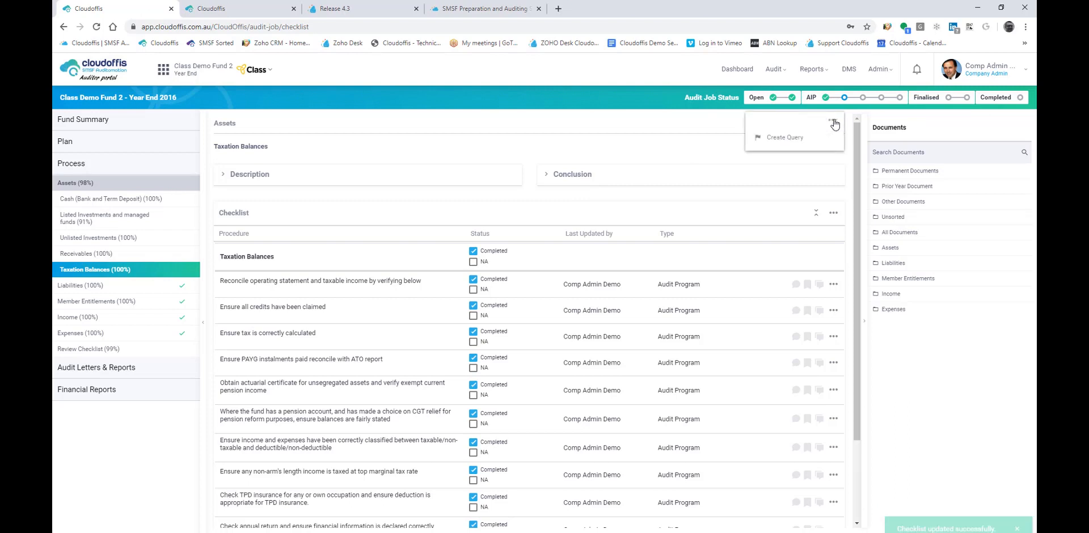
click(645, 97)
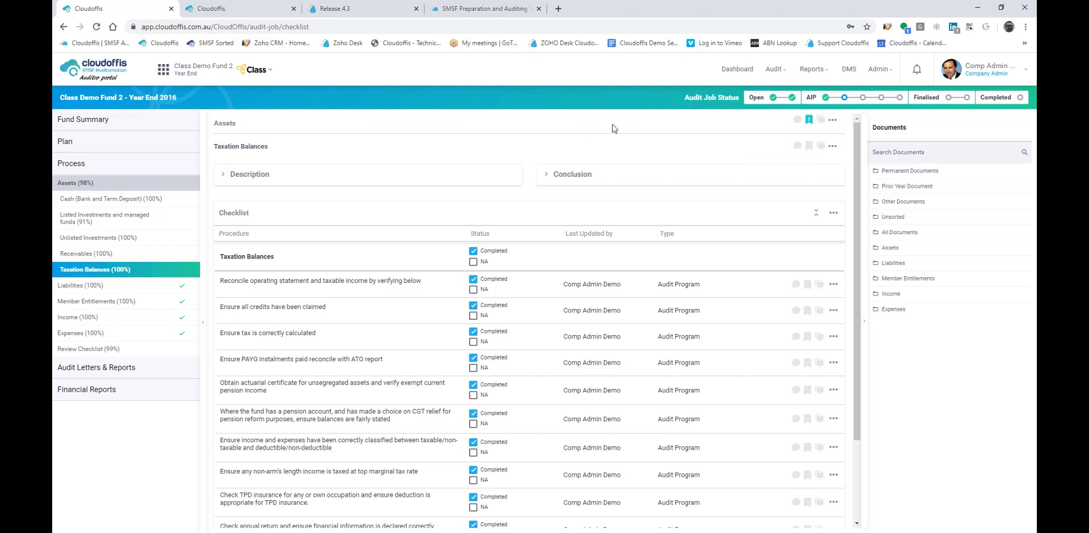
click(833, 146)
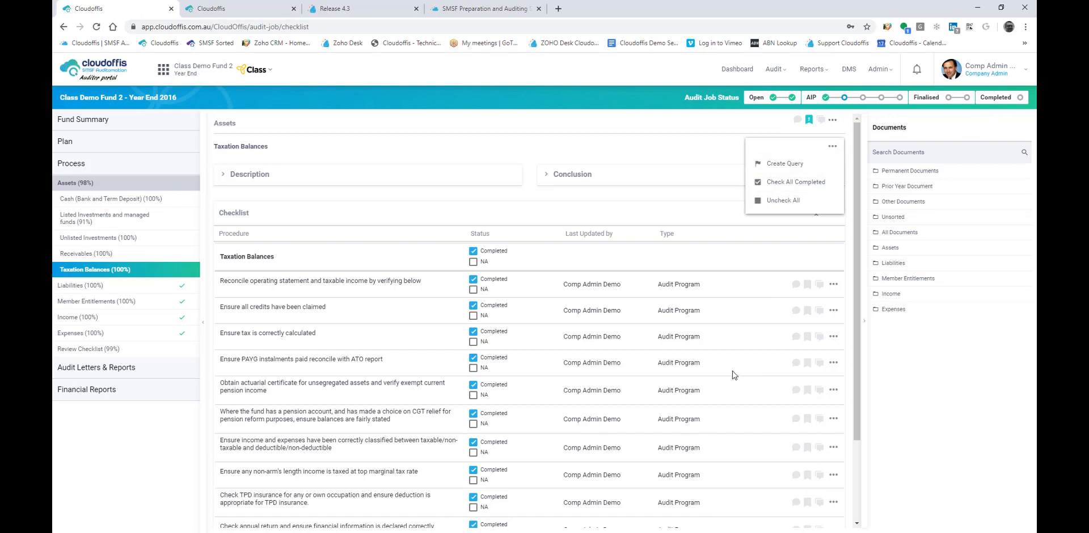
click(532, 95)
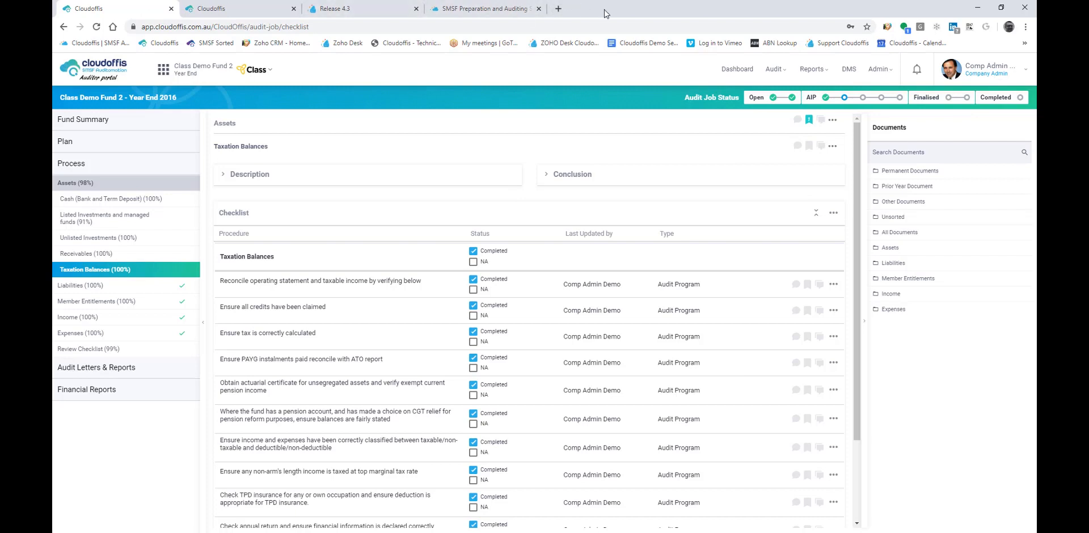
In the Release 4.3 notes, highlight the enhancement about the new default view for lead schedules and checklist.
click(340, 8)
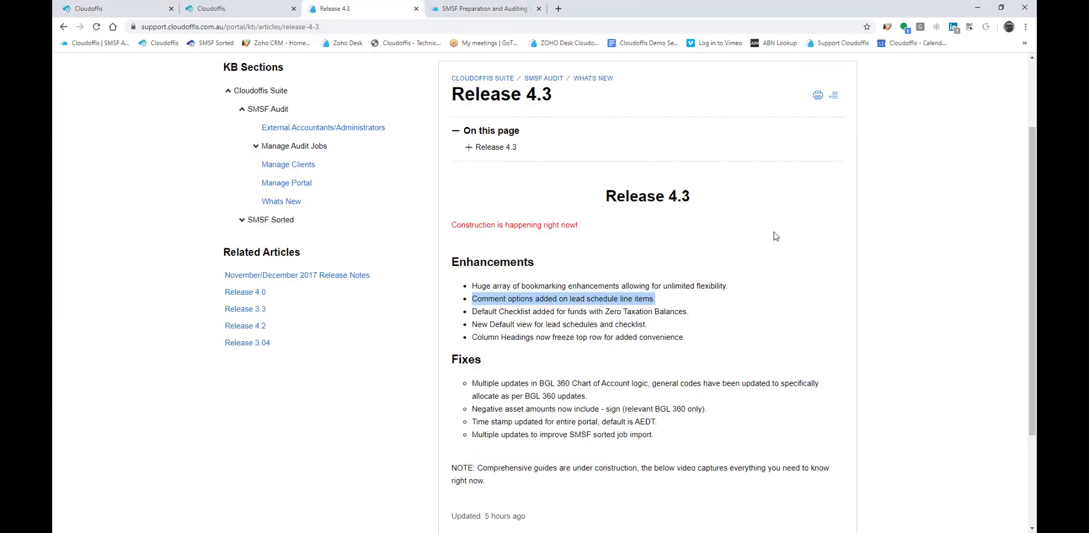
scroll(776, 236, down, 2)
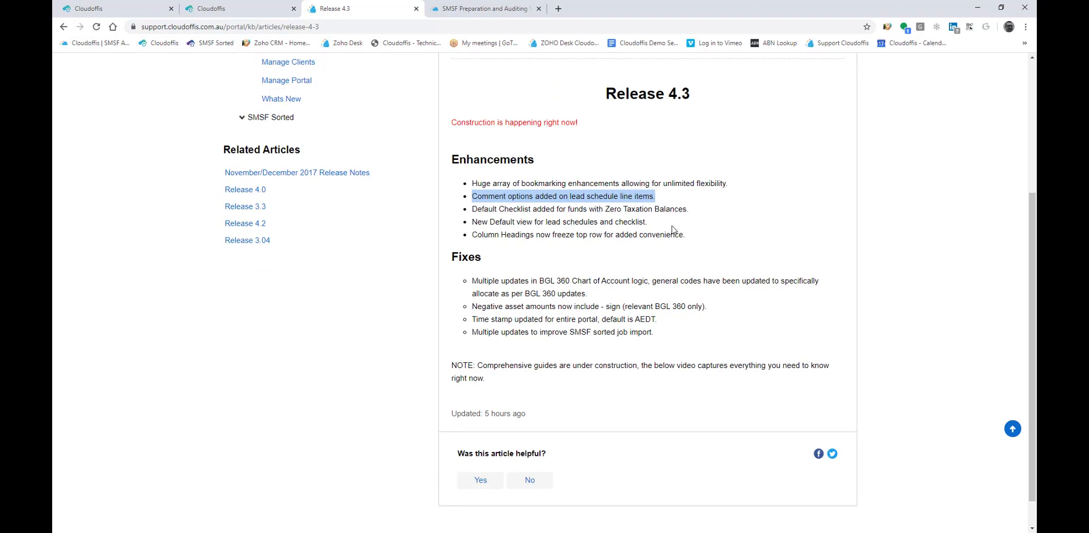
drag(653, 223, 476, 223)
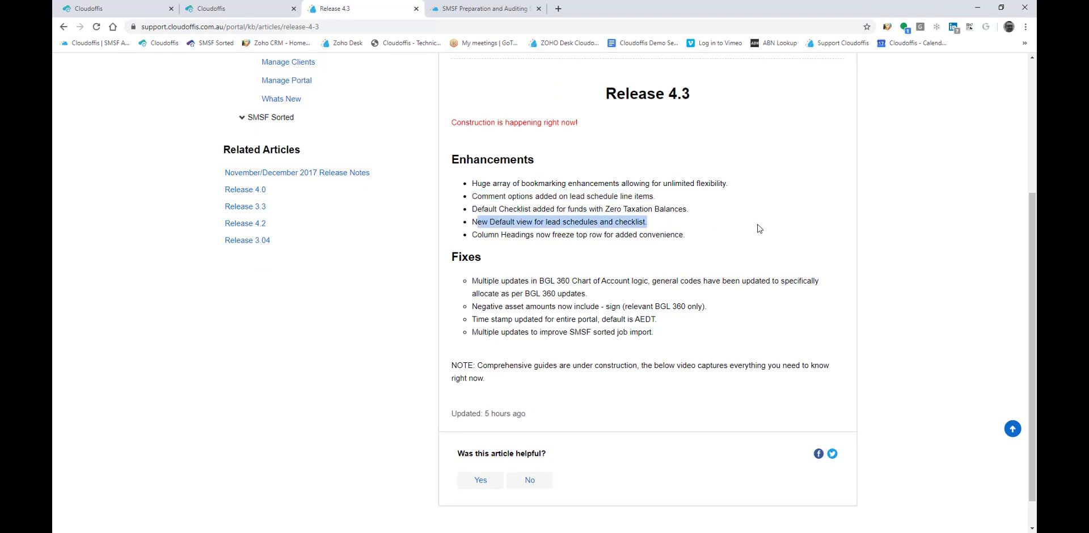
Return to the audit job, open Unlisted Investments under Assets, and shrink its checklist to the compact scrolling view.
click(100, 7)
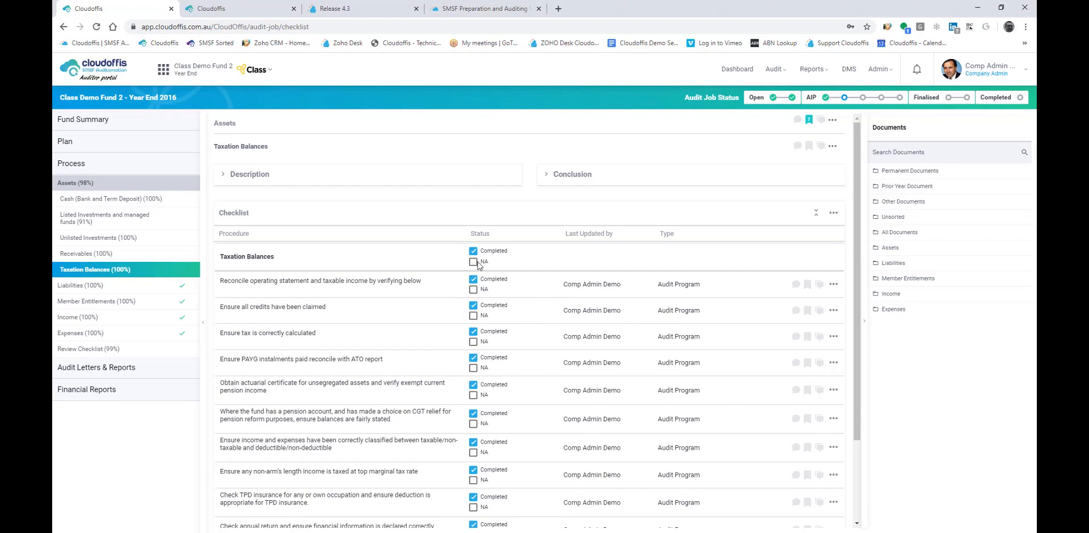
click(106, 238)
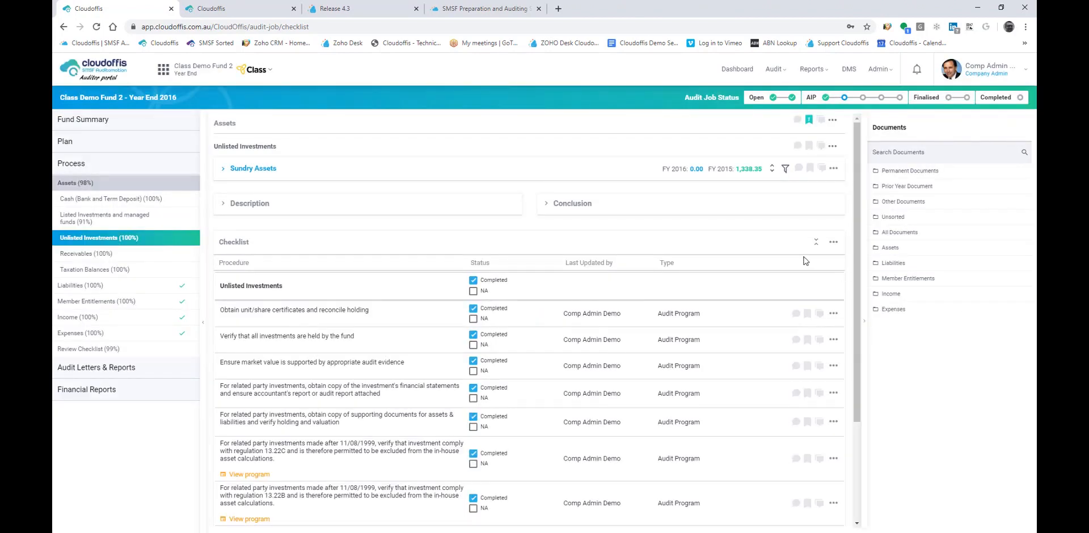
scroll(795, 281, down, 3)
scroll(795, 284, up, 3)
click(817, 243)
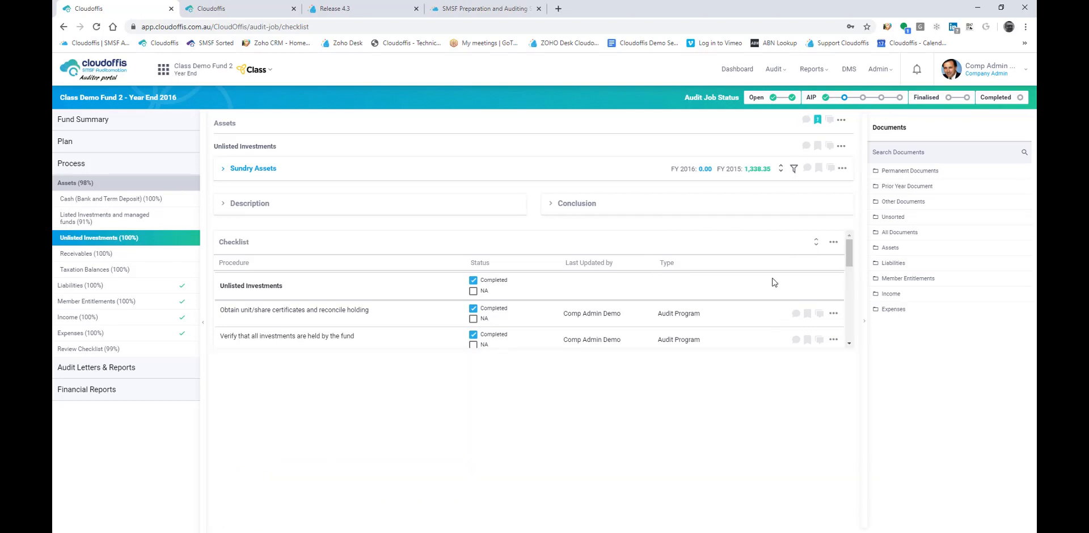
Expand Sundry Assets under Unlisted Investments, and expand Shares in listed companies under Listed Investments and managed funds.
click(293, 169)
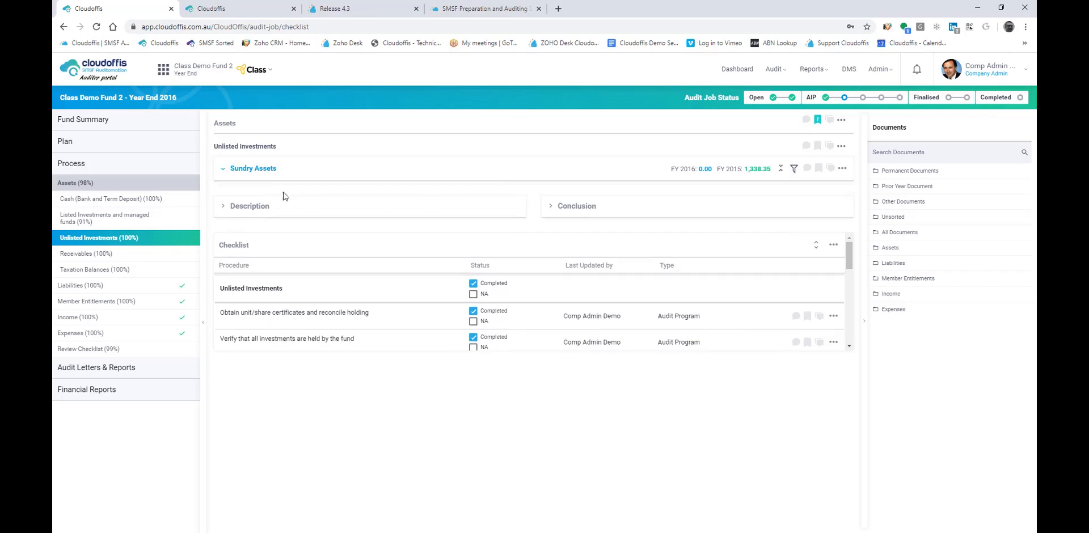
click(139, 217)
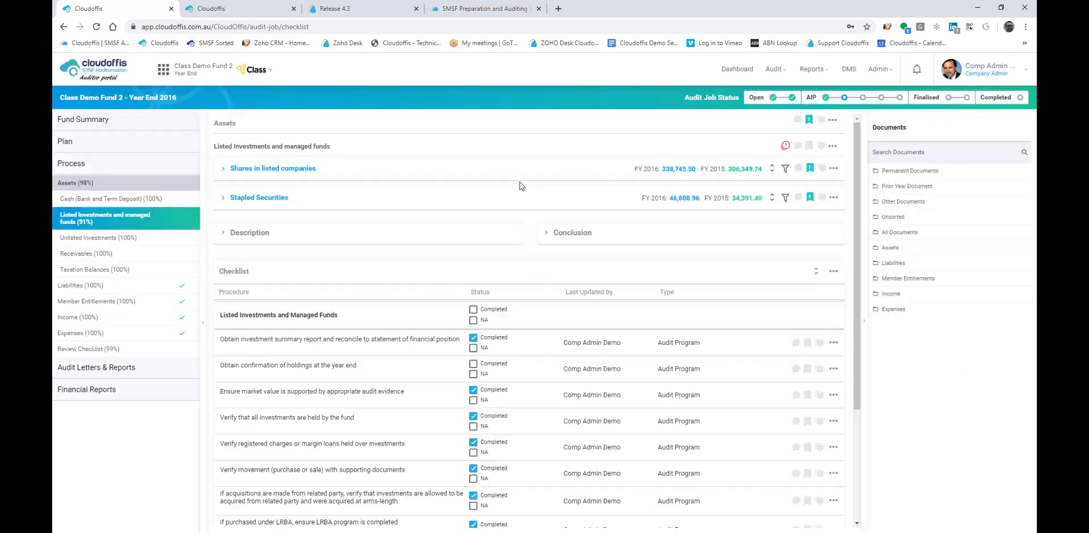
click(225, 171)
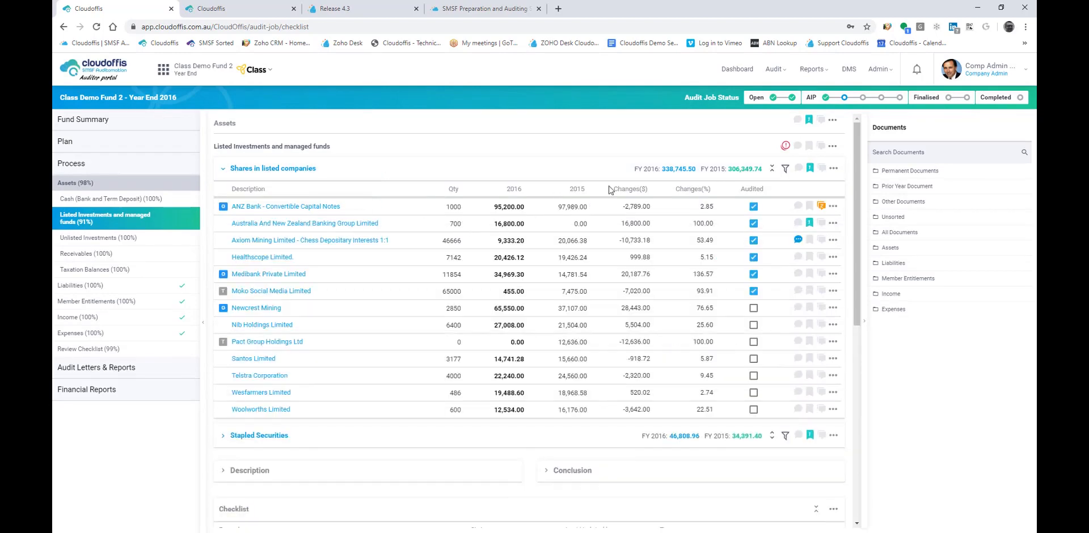
Toggle the Shares in listed companies lead schedule between compact and full view, scroll its rows under the headings, and leave it compact.
click(772, 169)
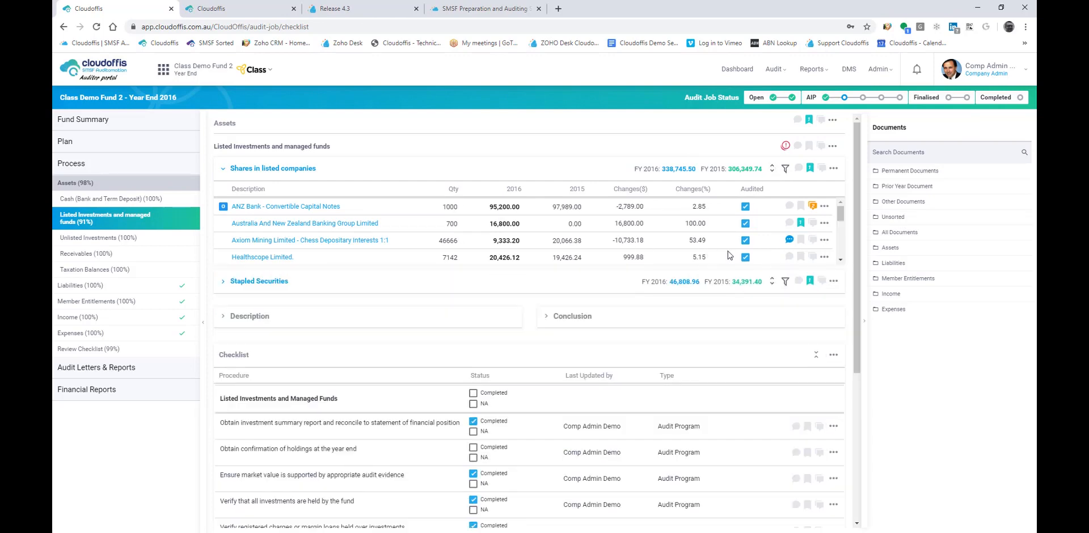
scroll(806, 220, down, 5)
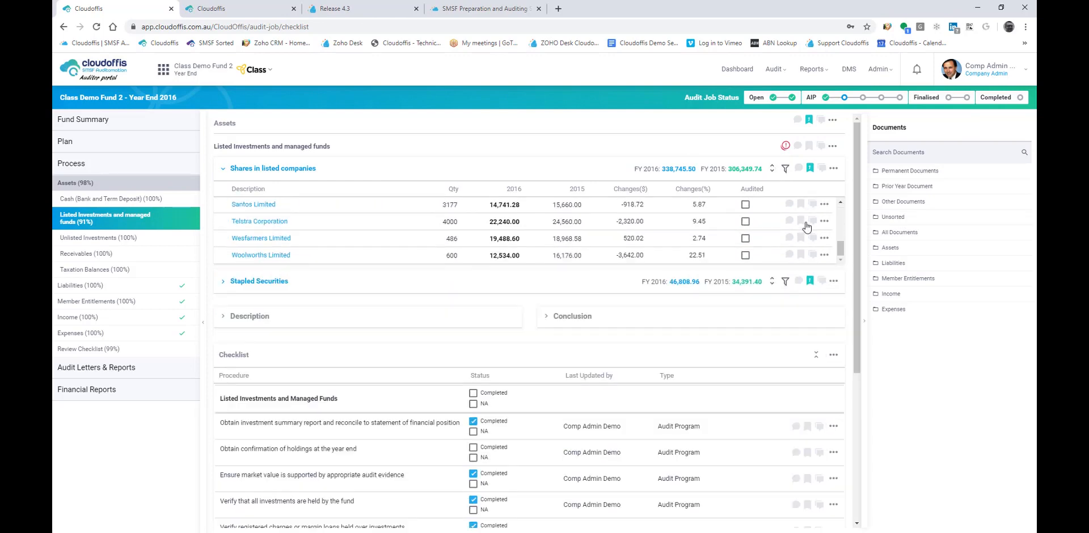
scroll(799, 210, up, 5)
click(772, 169)
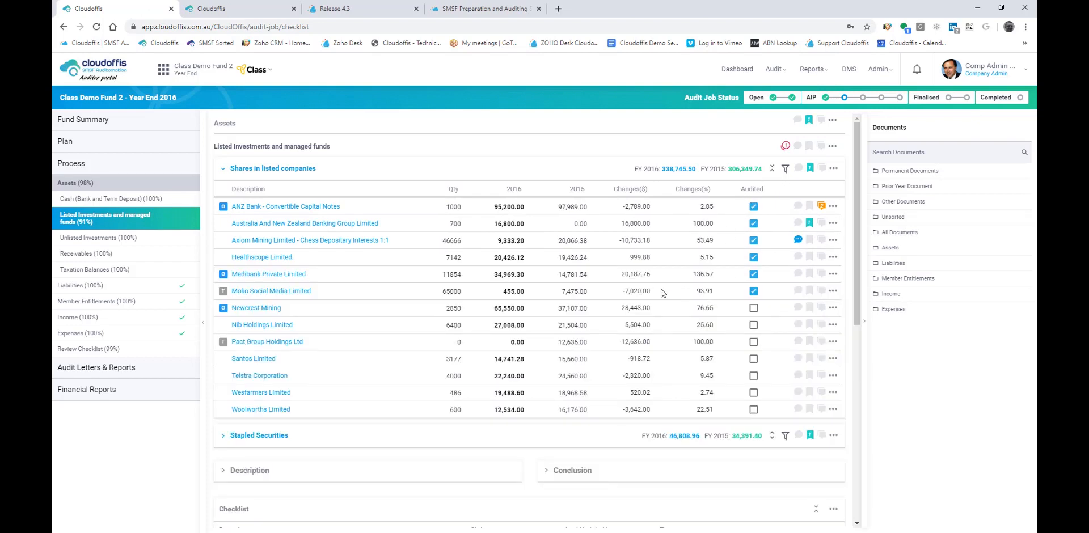
click(773, 169)
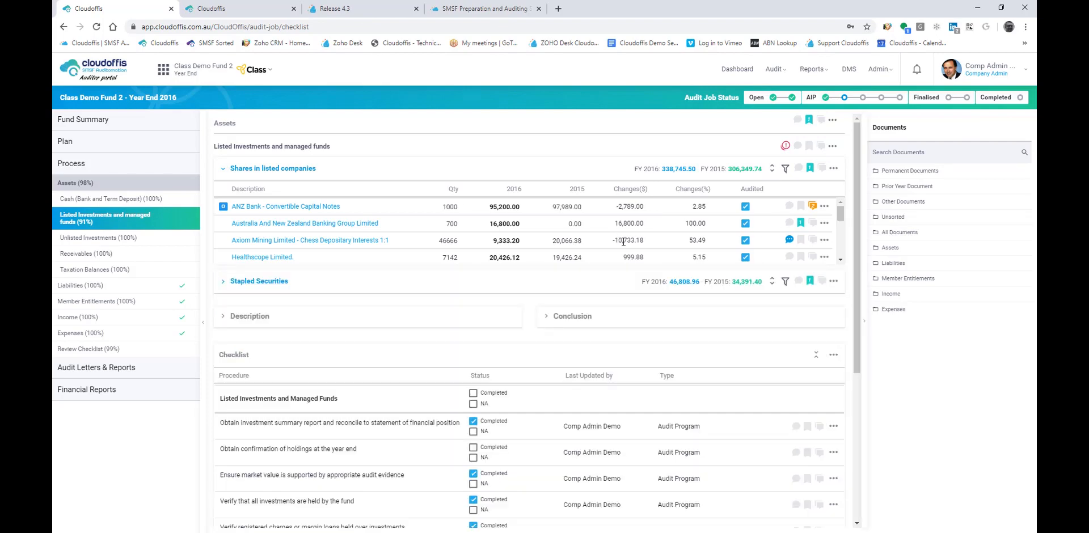
Read the Release 4.3 note on frozen column headings and check it by scrolling through the audit job's Trial Balance report.
click(348, 10)
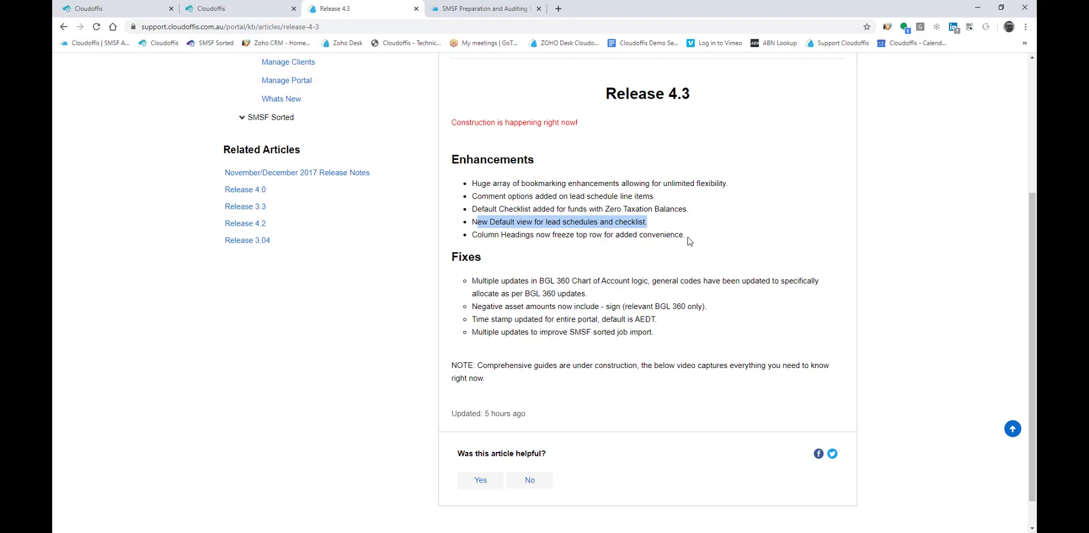
click(152, 8)
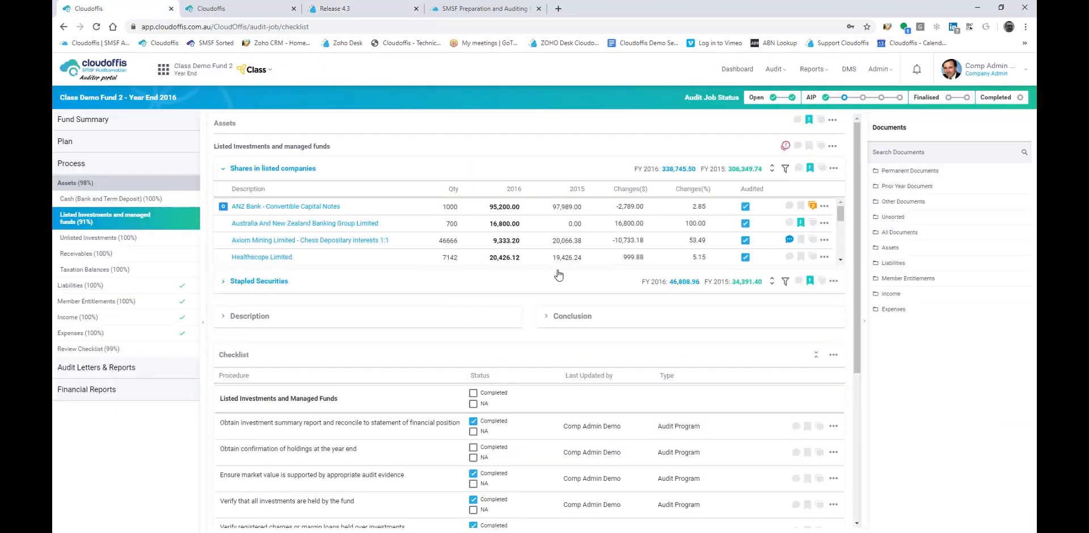
click(115, 390)
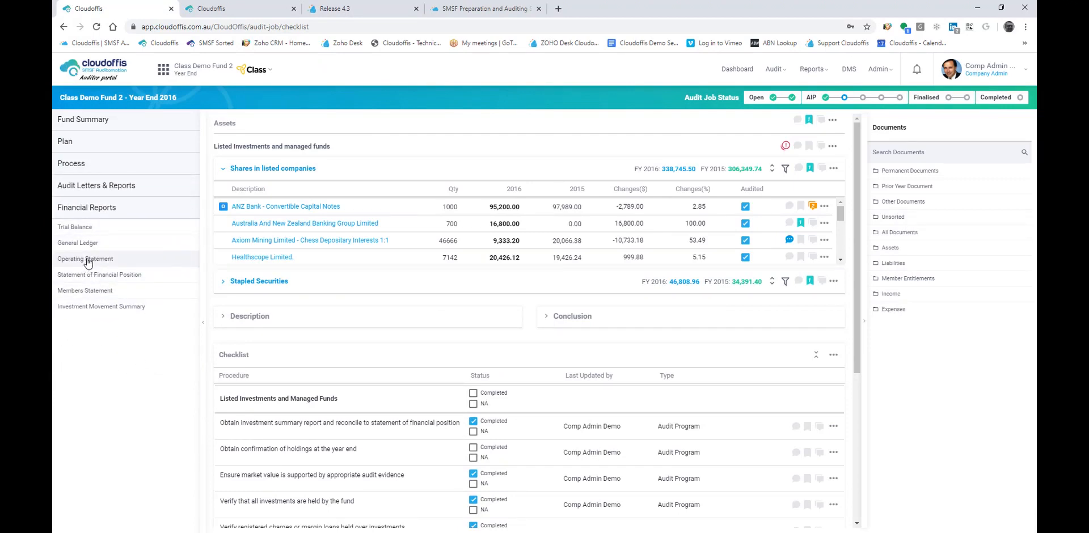
click(74, 226)
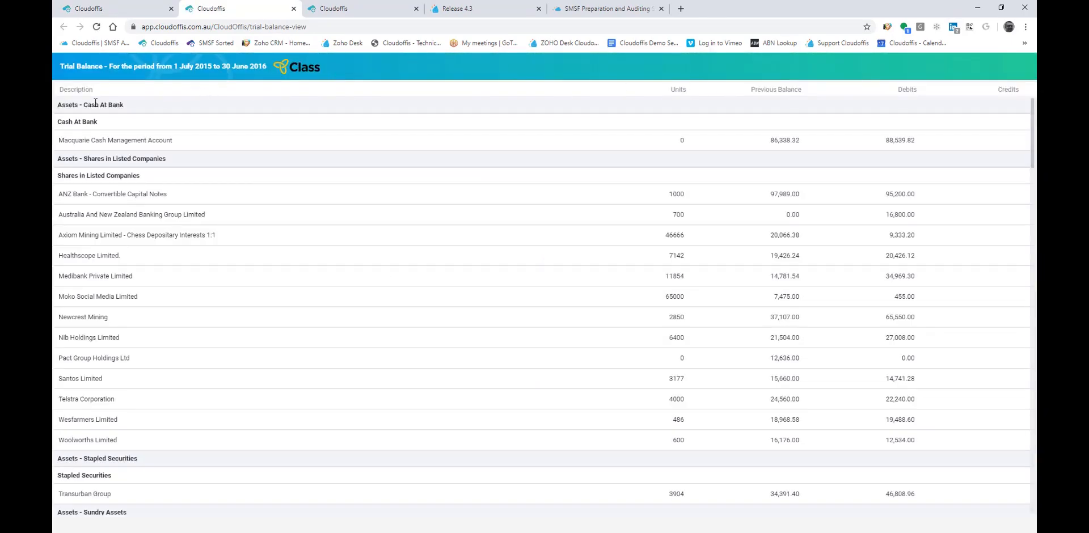
scroll(784, 135, down, 2)
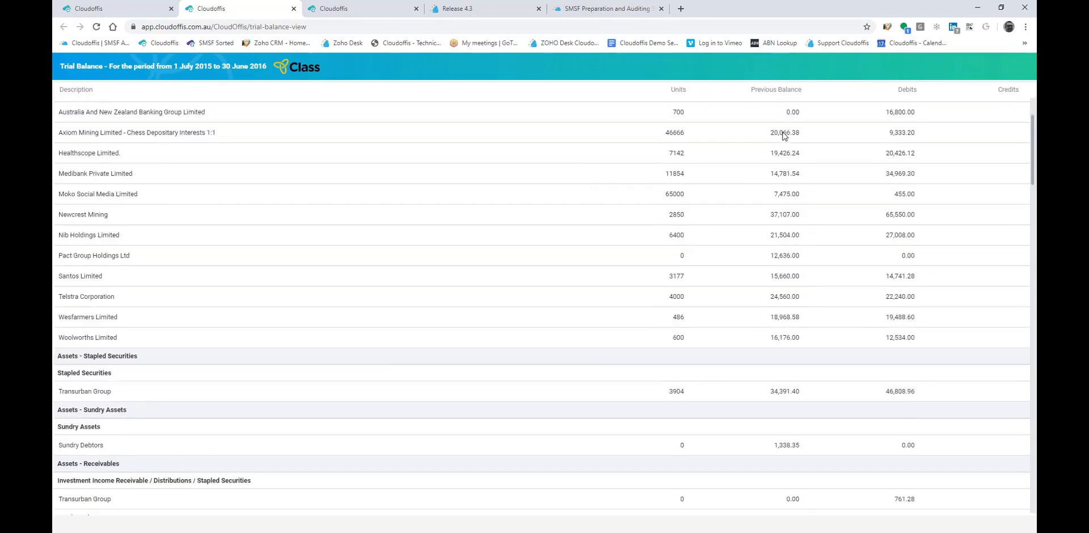
scroll(784, 135, down, 2)
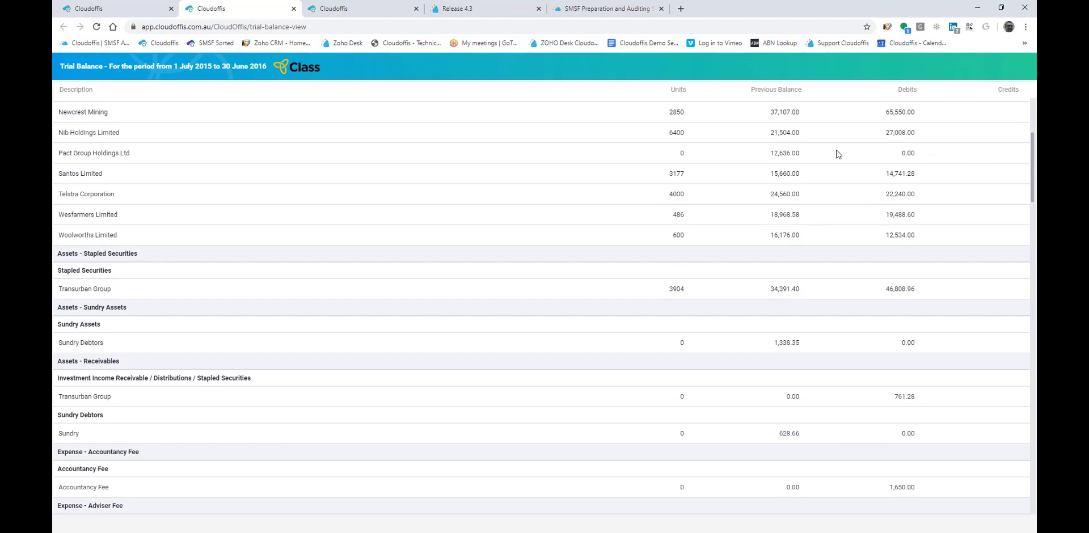
scroll(838, 153, up, 4)
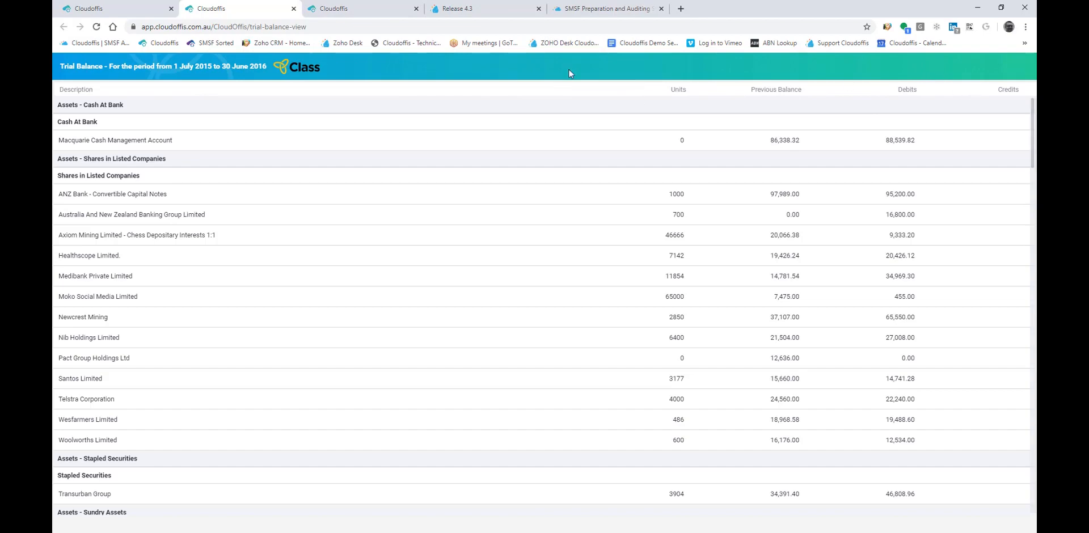
In the audit job's Cash (Bank and Term Deposit) section, examine the Macquarie Cash Management Account's general ledger with its fixed headings, and close it.
click(96, 11)
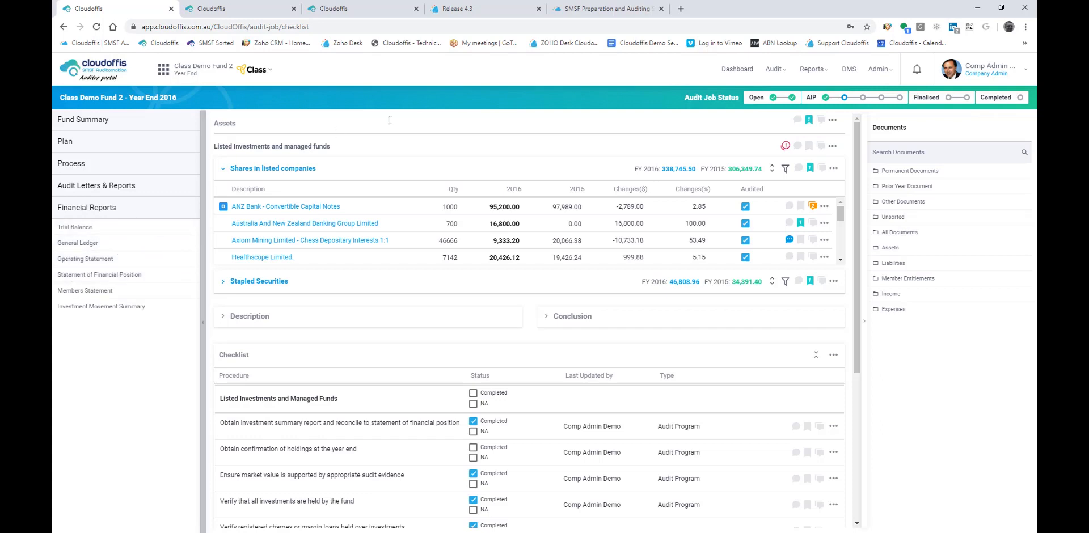
click(73, 163)
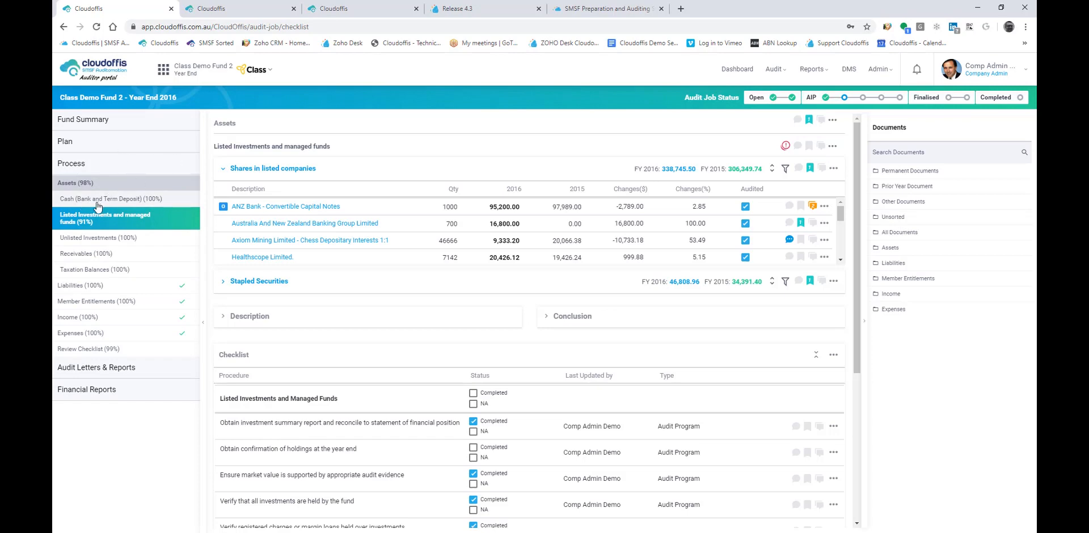
click(95, 199)
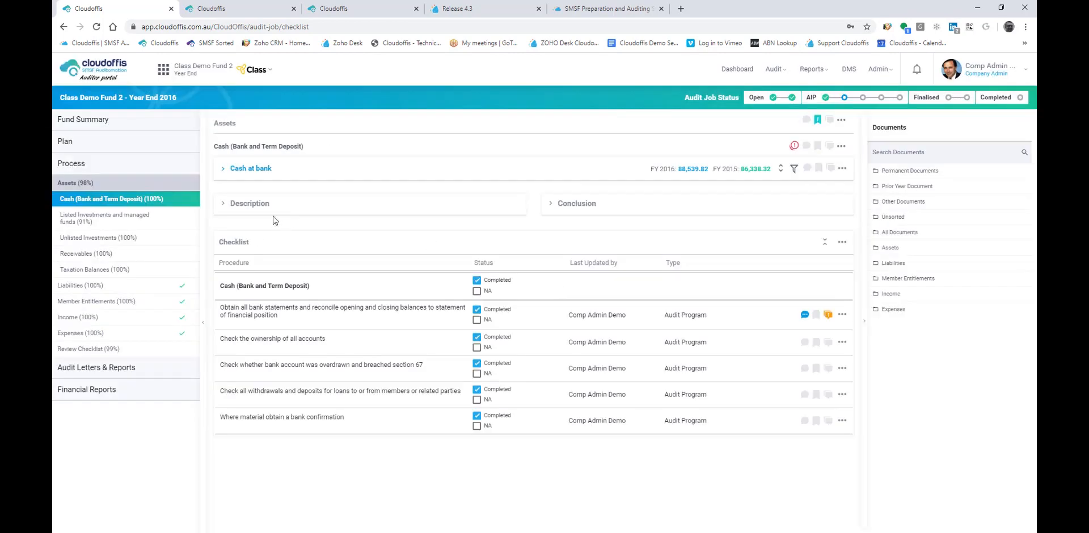
click(228, 172)
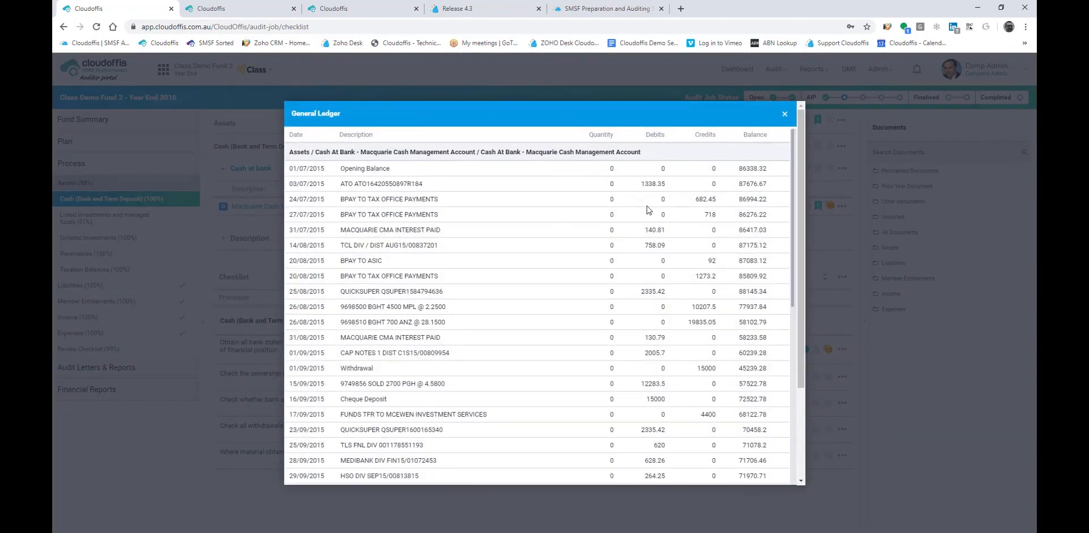
scroll(648, 206, down, 3)
scroll(647, 204, up, 3)
scroll(760, 169, down, 5)
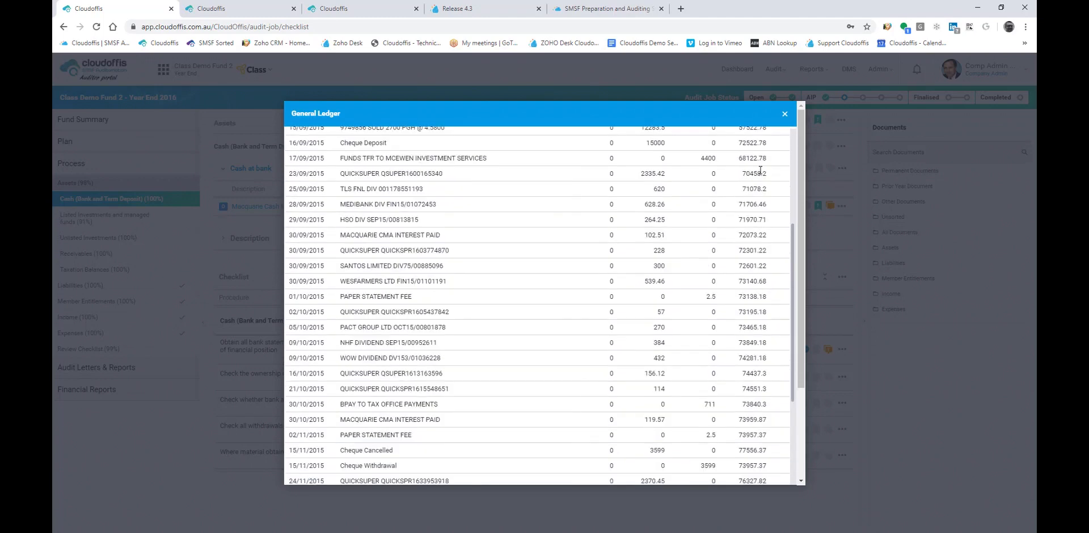
scroll(757, 170, up, 5)
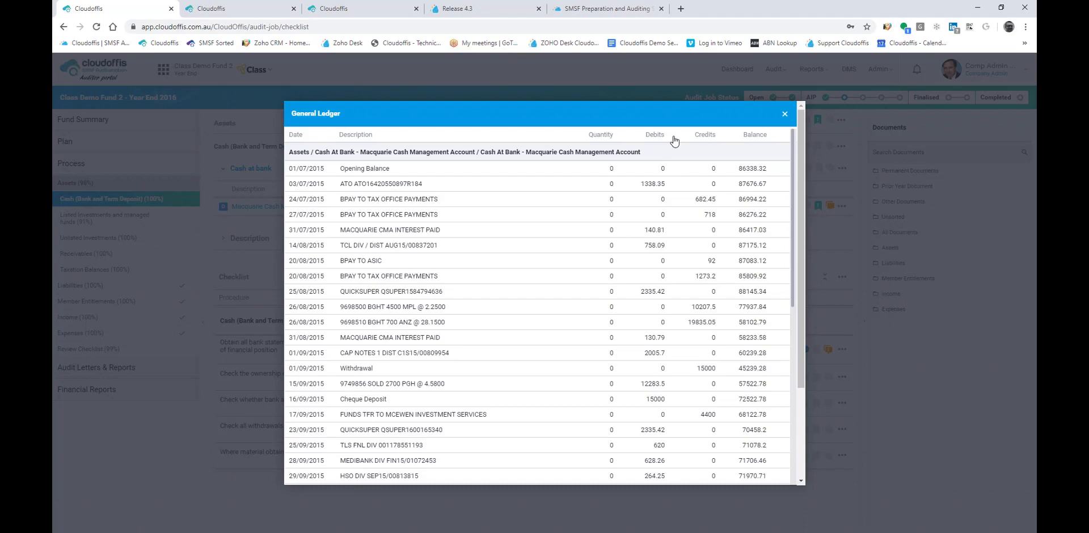
click(785, 115)
Open the General Ledger financial report, scroll its entries under the fixed column headings, and close the report.
click(99, 389)
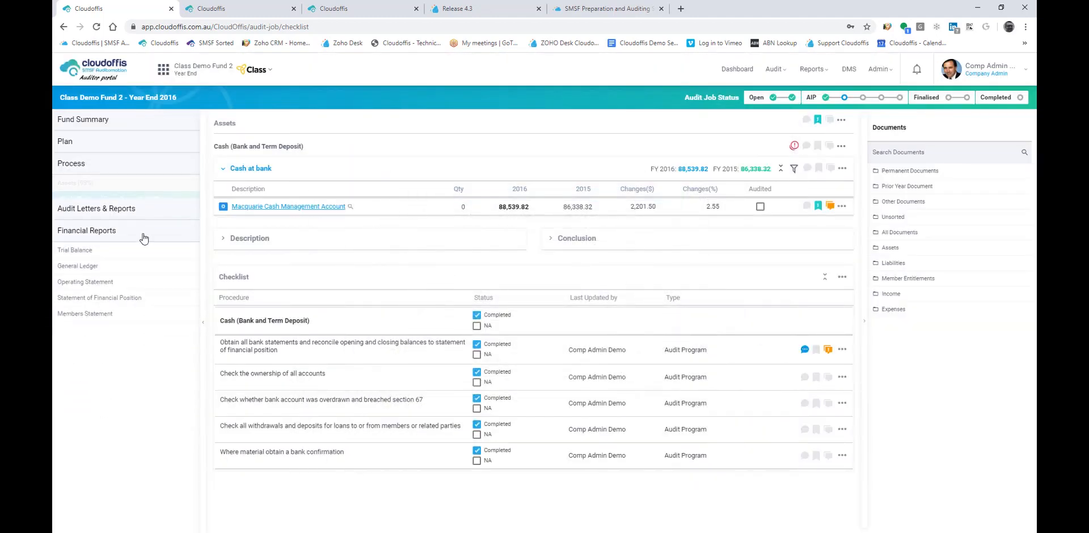
click(79, 265)
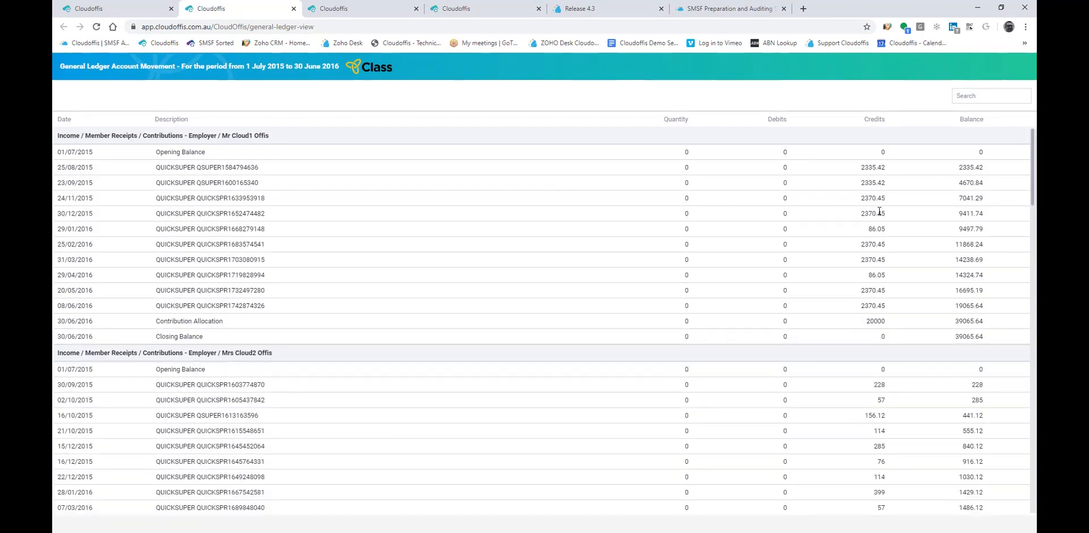
scroll(723, 229, down, 5)
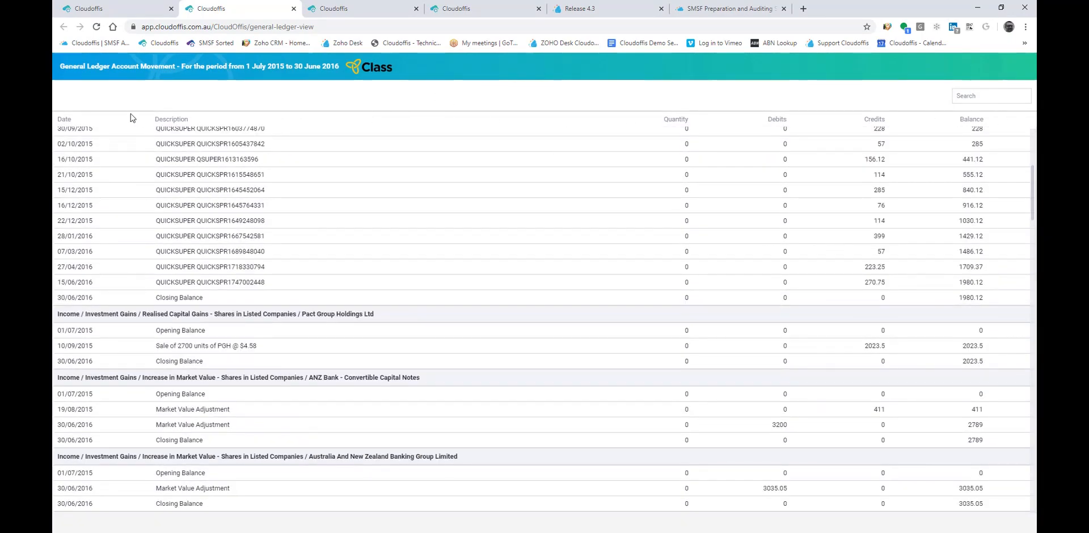
click(293, 9)
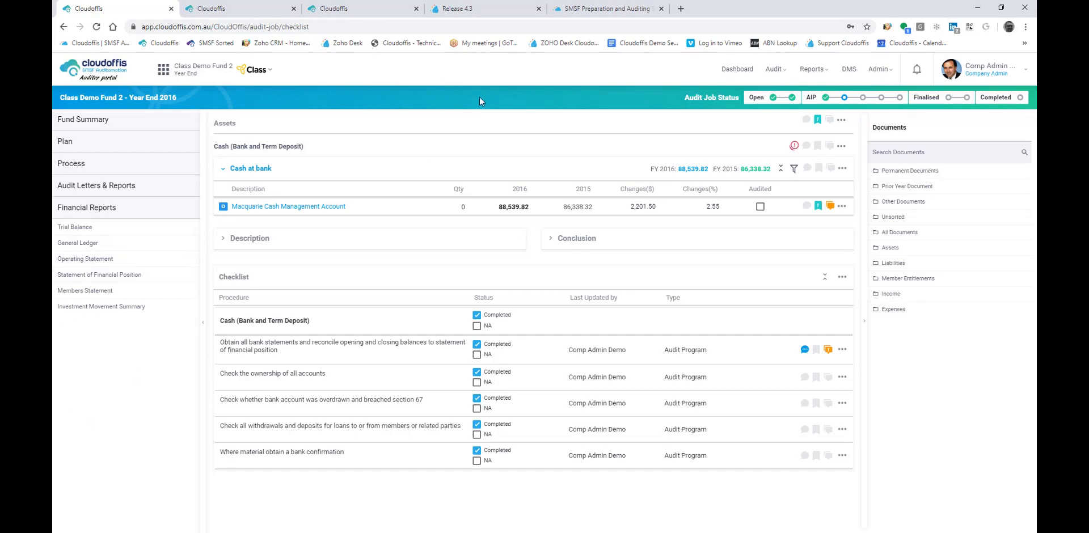
In the Release 4.3 notes, highlight the fixes about the portal time stamp and the SMSF sorted job import.
click(488, 9)
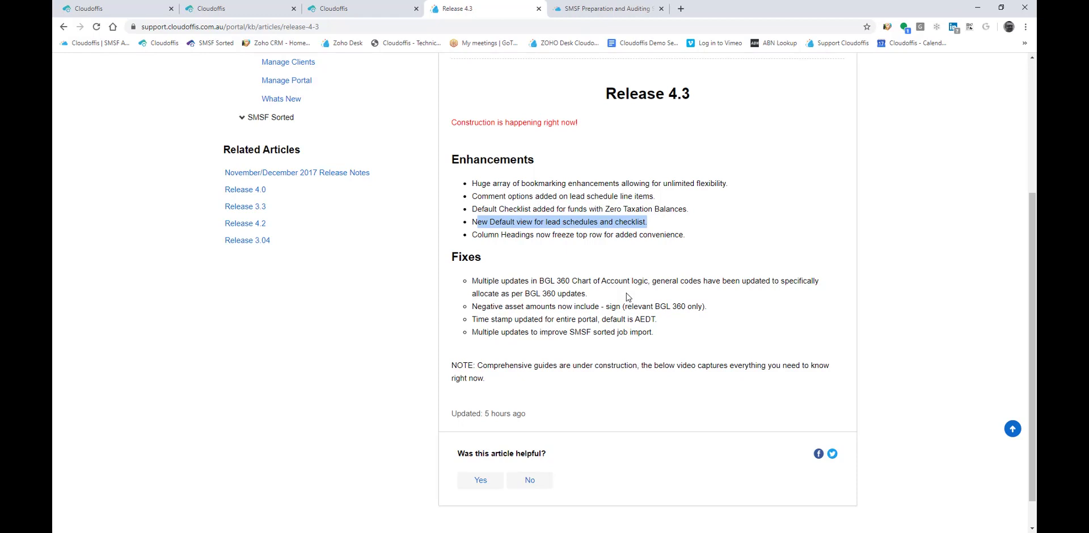
scroll(628, 297, down, 1)
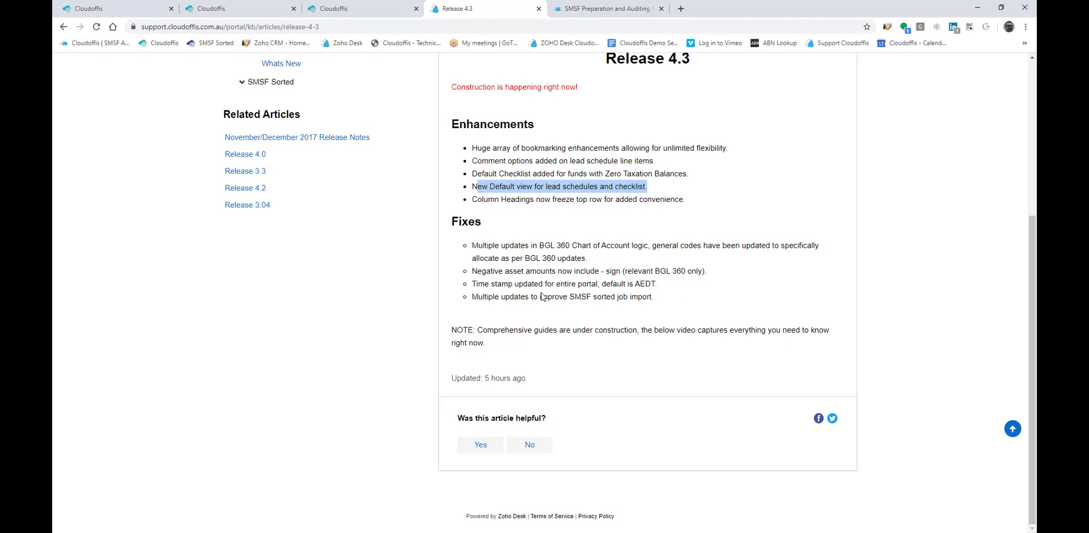
drag(658, 287, 509, 287)
click(669, 285)
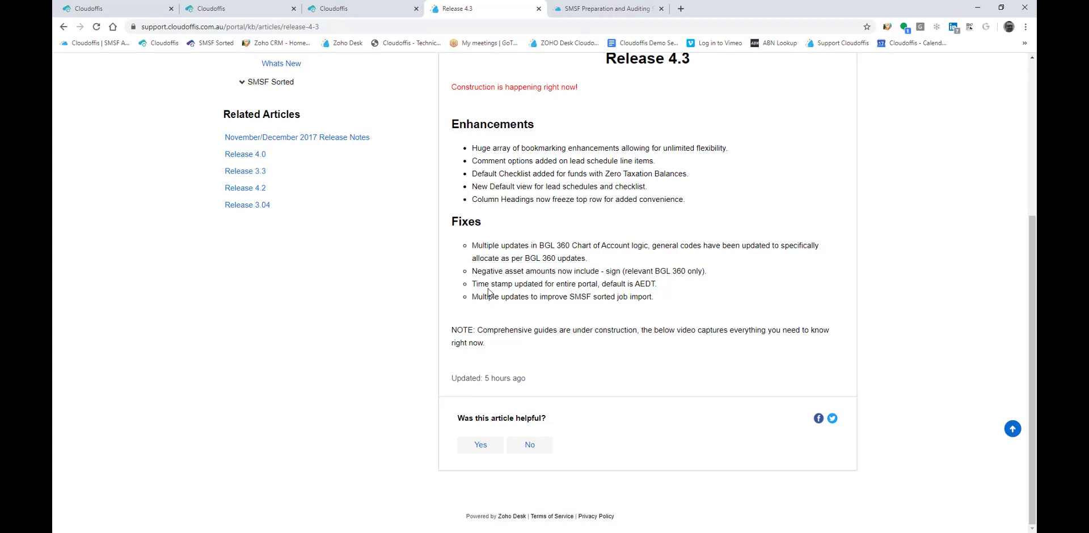
drag(473, 296, 658, 301)
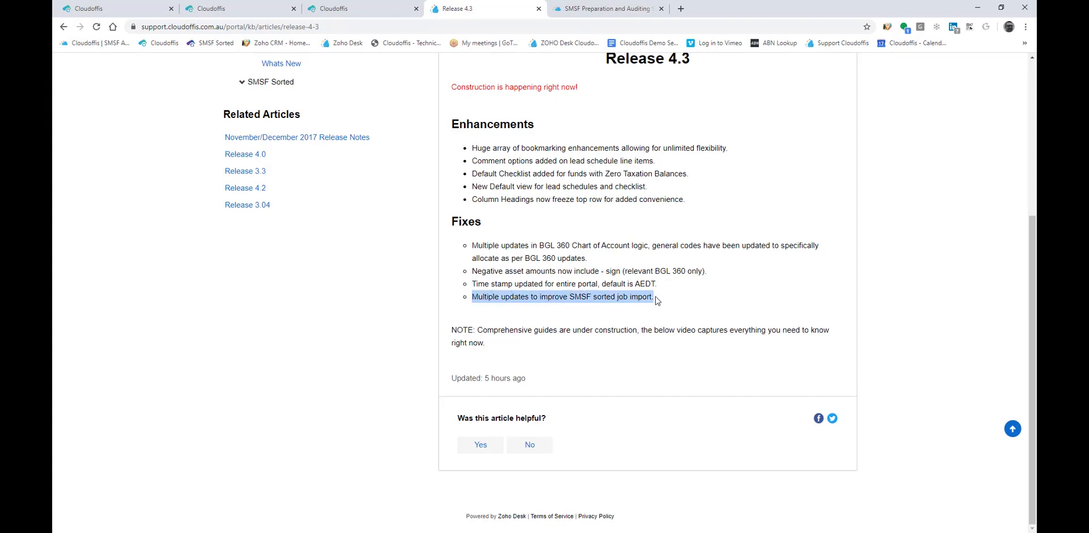
click(661, 302)
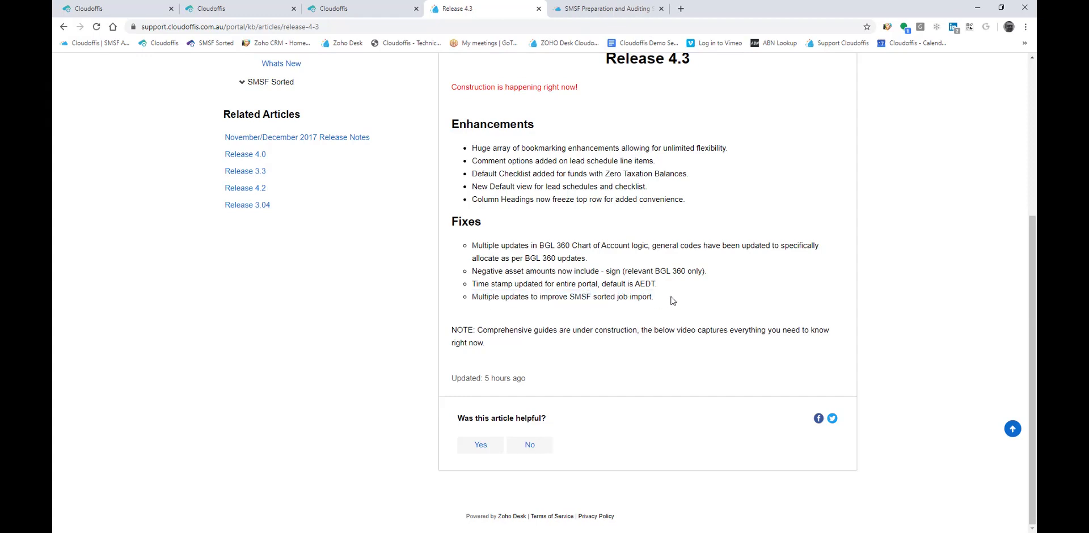
Return to the audit portal's dashboard and open the Cloud 2 Super Fund 2017 job sourced from SMSF Sorted.
click(169, 3)
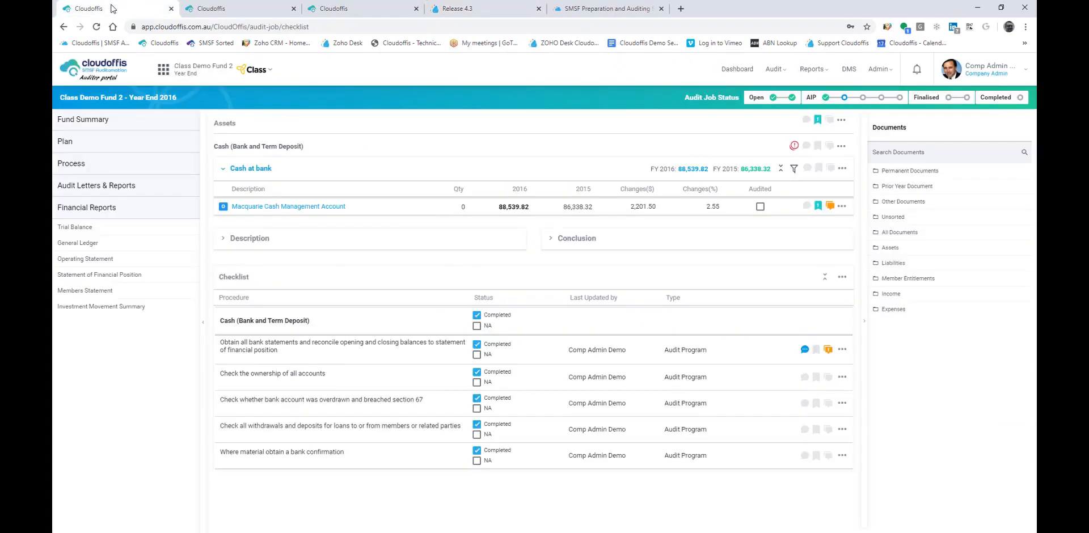
click(719, 70)
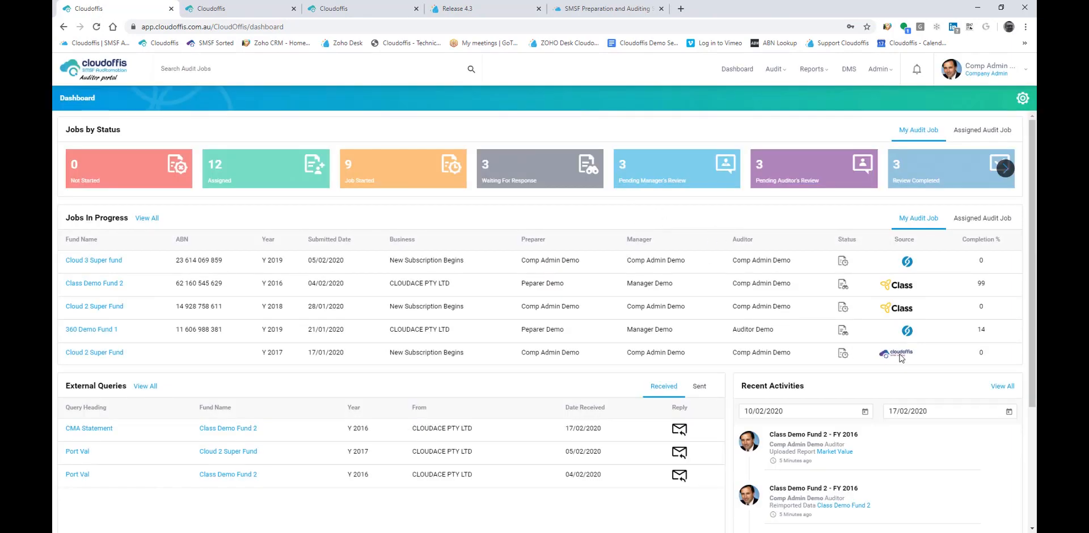
scroll(895, 321, down, 1)
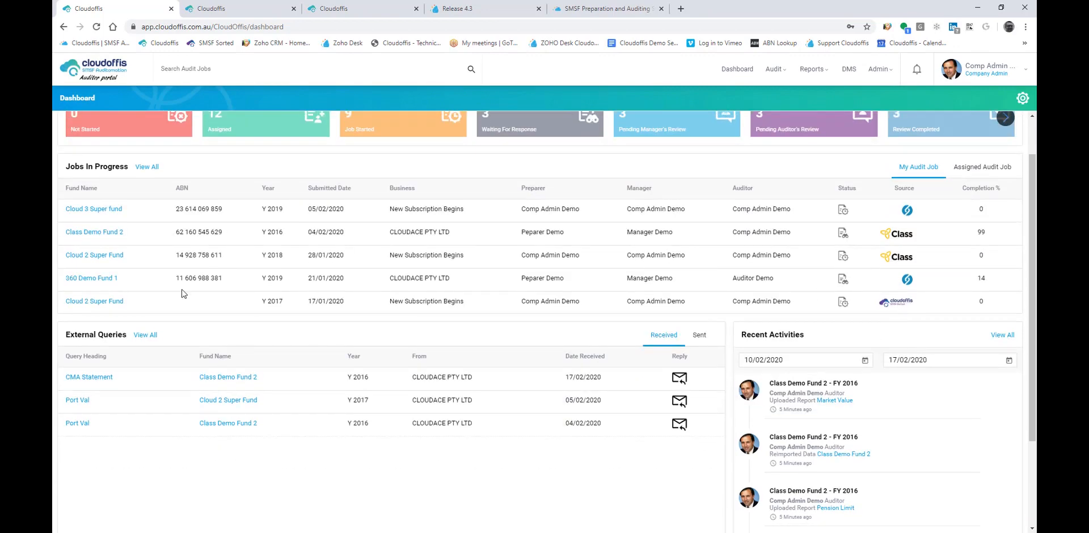
click(892, 308)
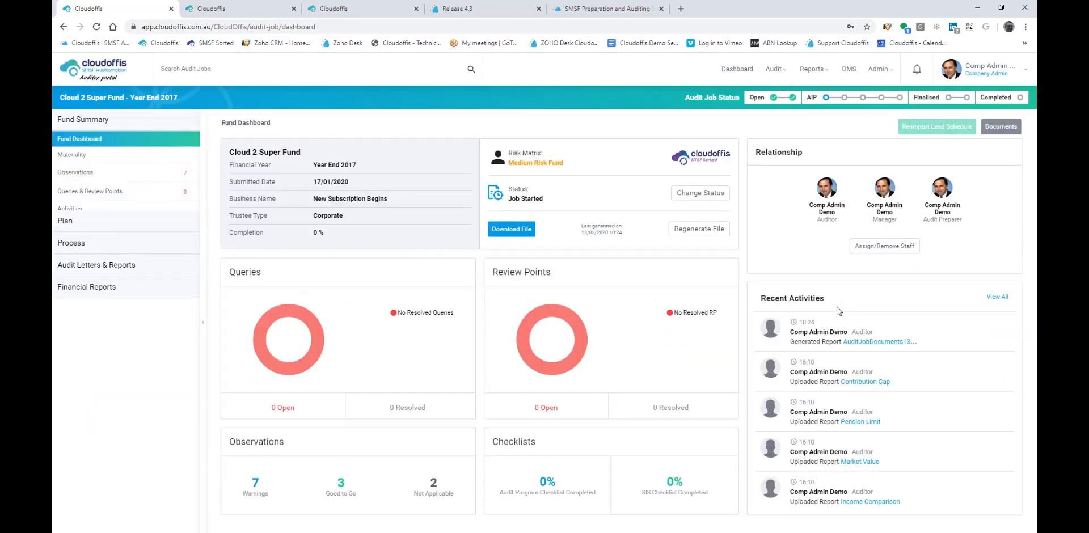
View the Cash at bank lead schedule under Assets in the Cloud 2 Super Fund job, and return to the Release 4.3 notes.
click(81, 248)
click(82, 183)
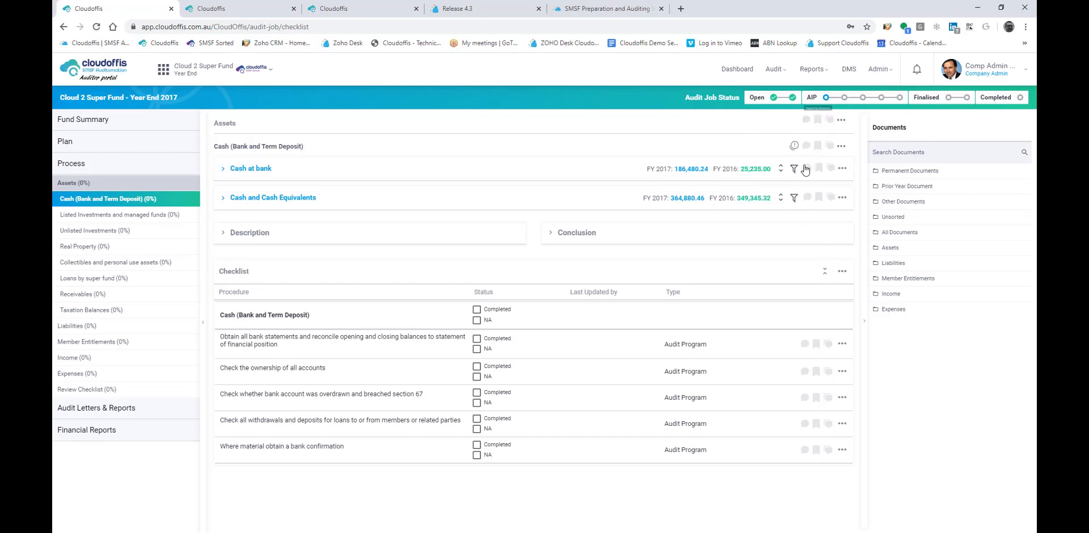
click(258, 169)
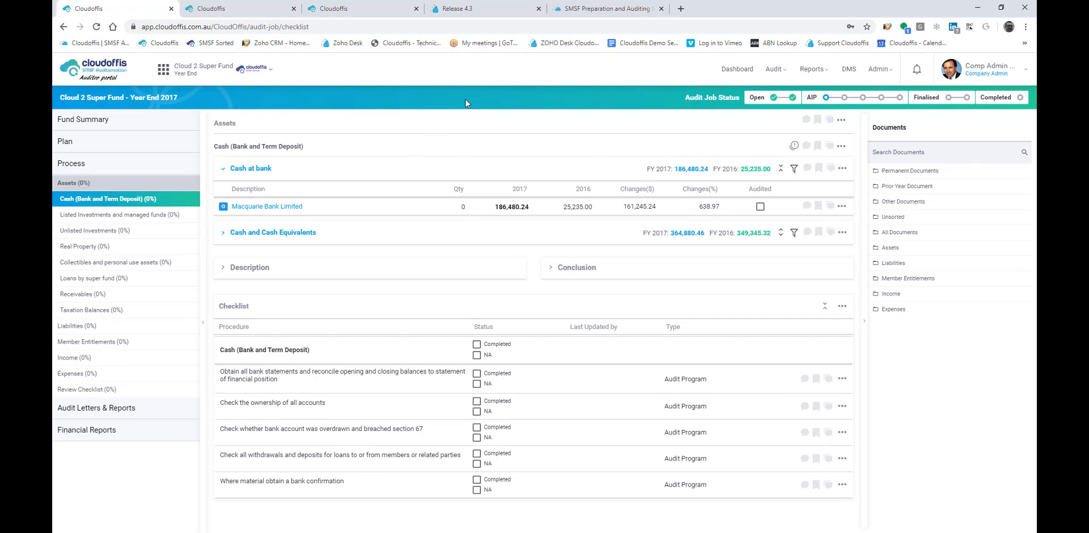
click(482, 9)
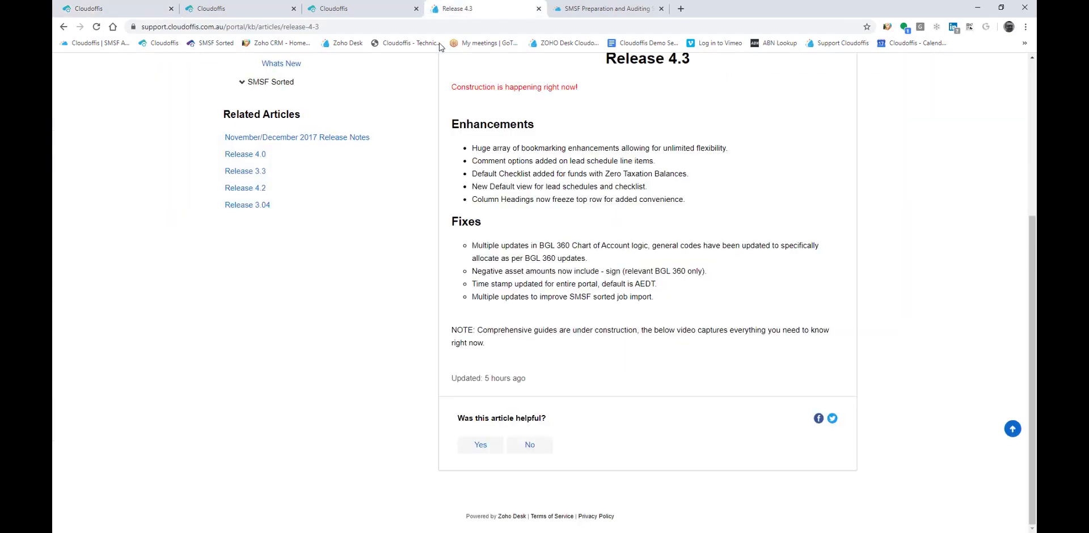